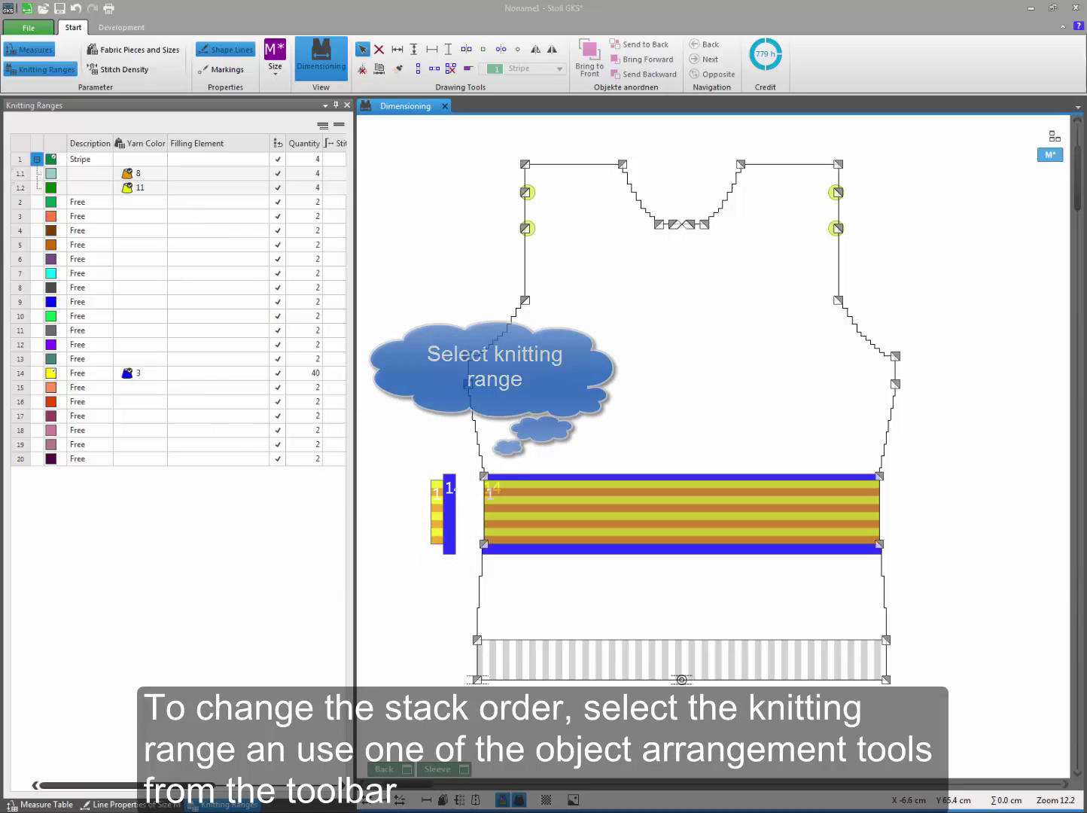
# - Bring knitting range 14, the blue range overlapped by the stripe range, to the front of the stack
pyautogui.click(448, 513)
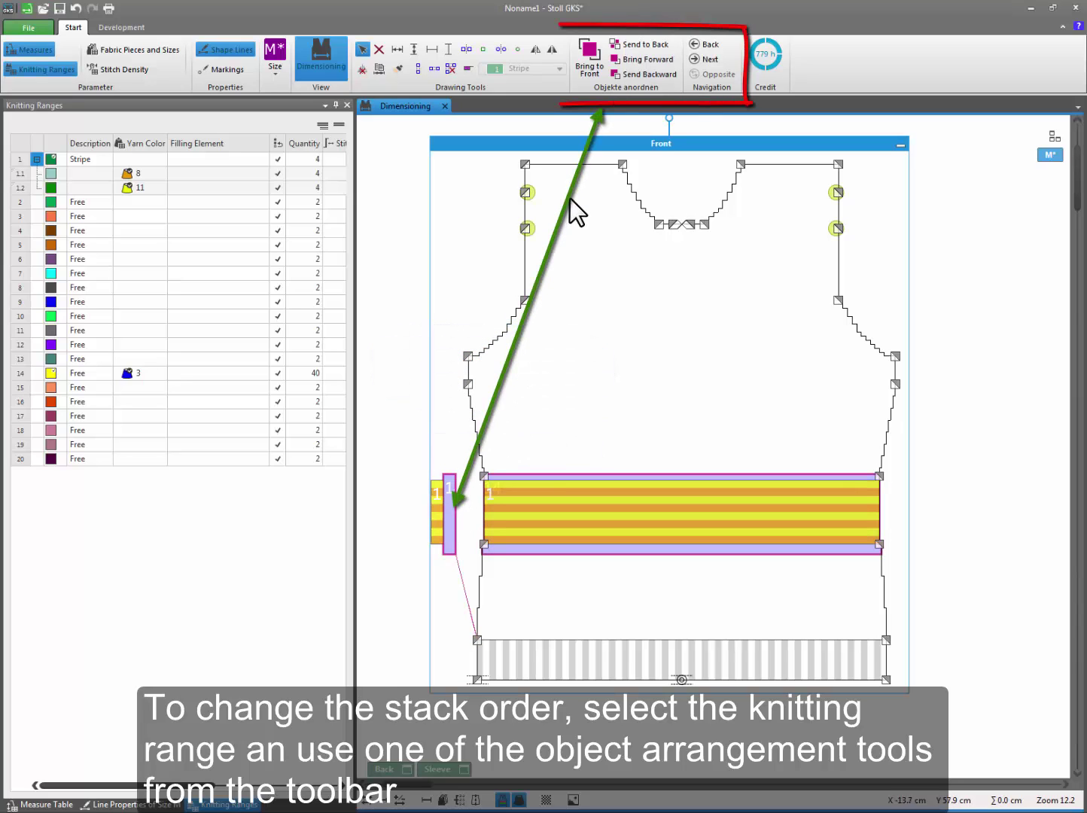
pyautogui.click(587, 62)
pyautogui.click(388, 493)
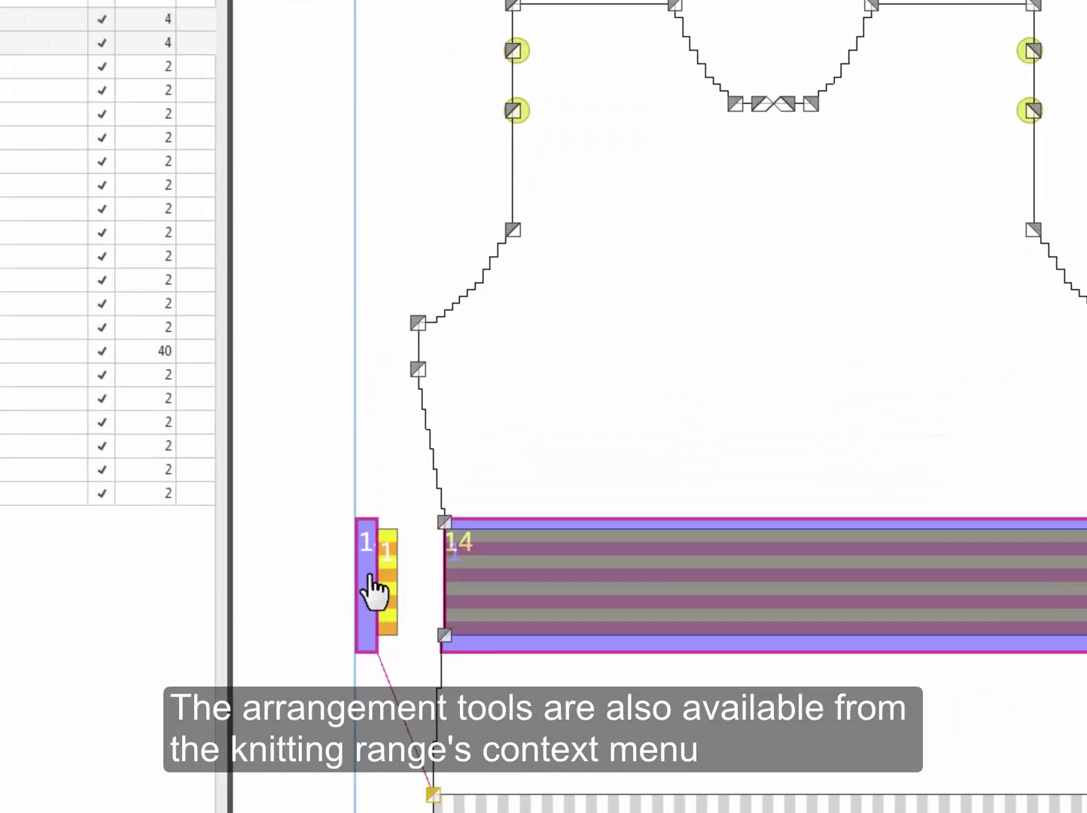
# - Rearrange knitting range 14 by sending it to the back of the stack
pyautogui.rightClick(440, 510)
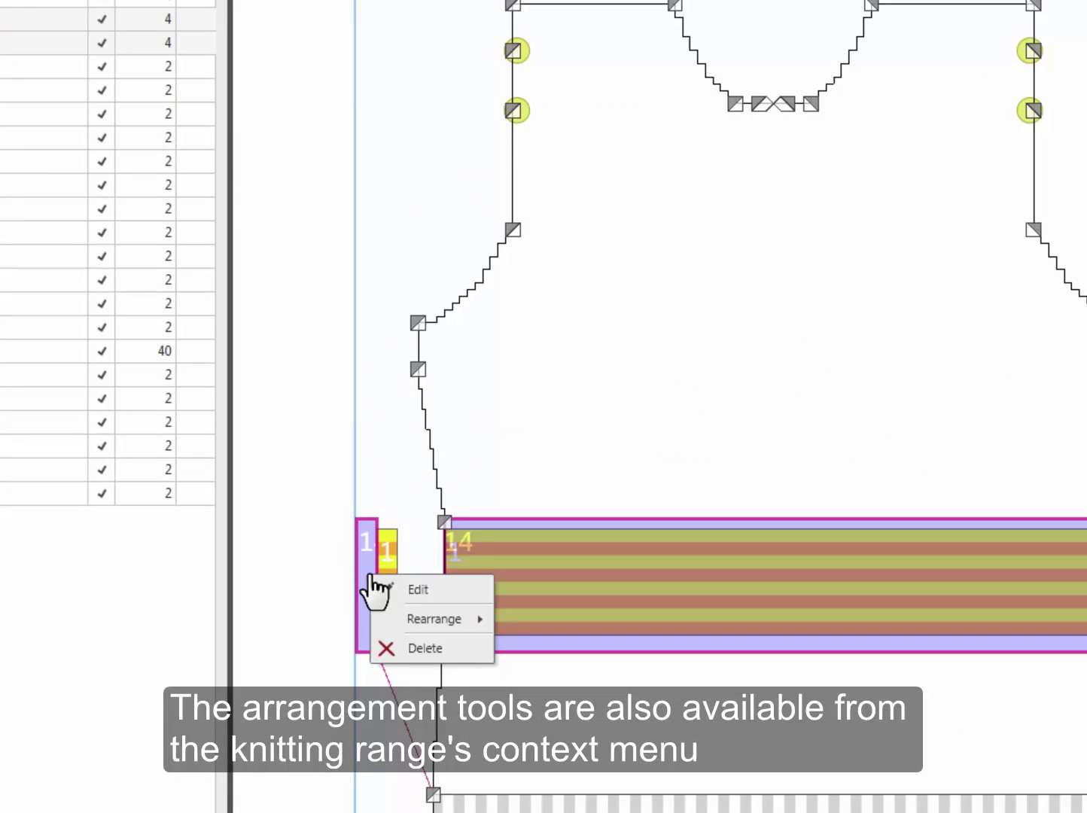
pyautogui.moveTo(486, 530)
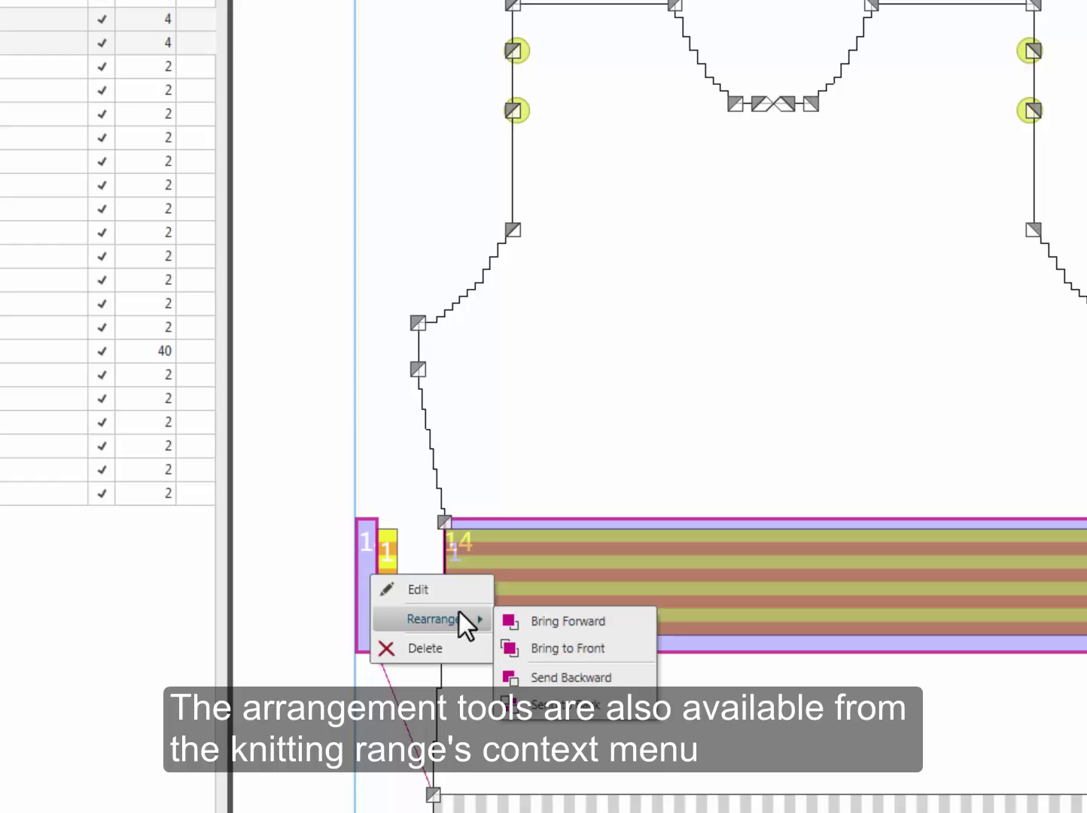
pyautogui.click(534, 706)
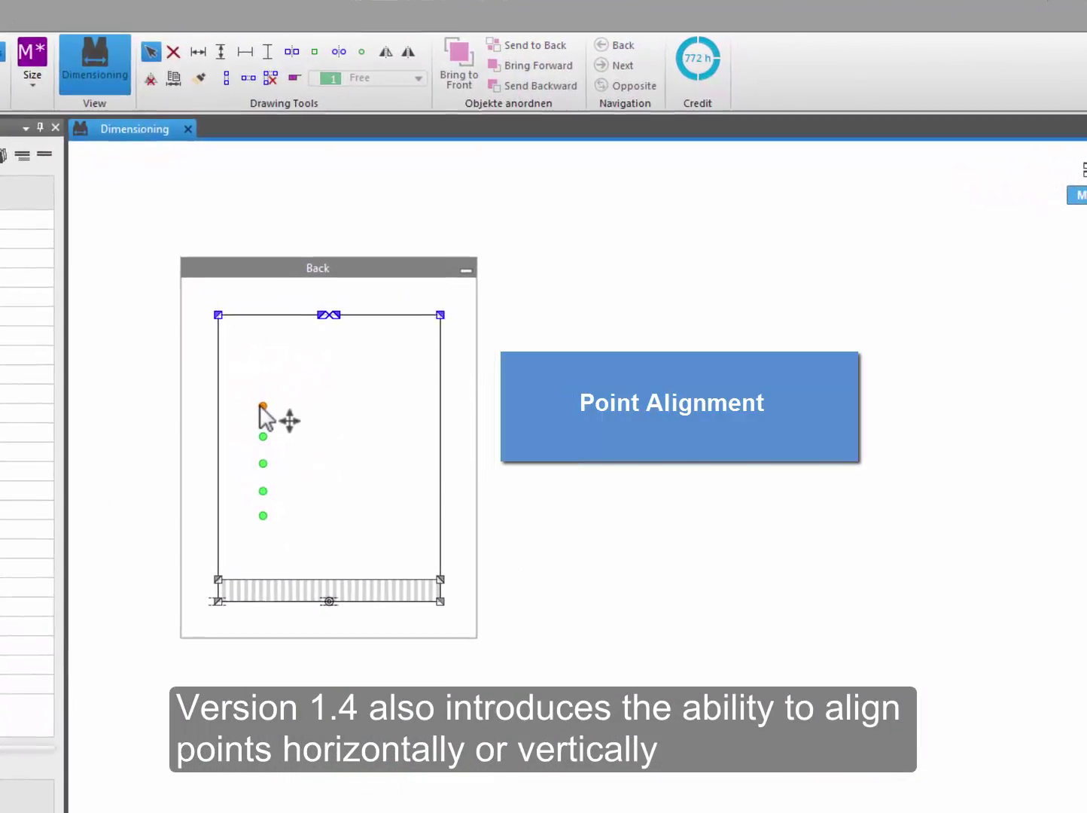
# - Move the marking points inside the Back piece one by one toward its vertical centre line
pyautogui.moveTo(263, 408); pyautogui.dragTo(310, 407)
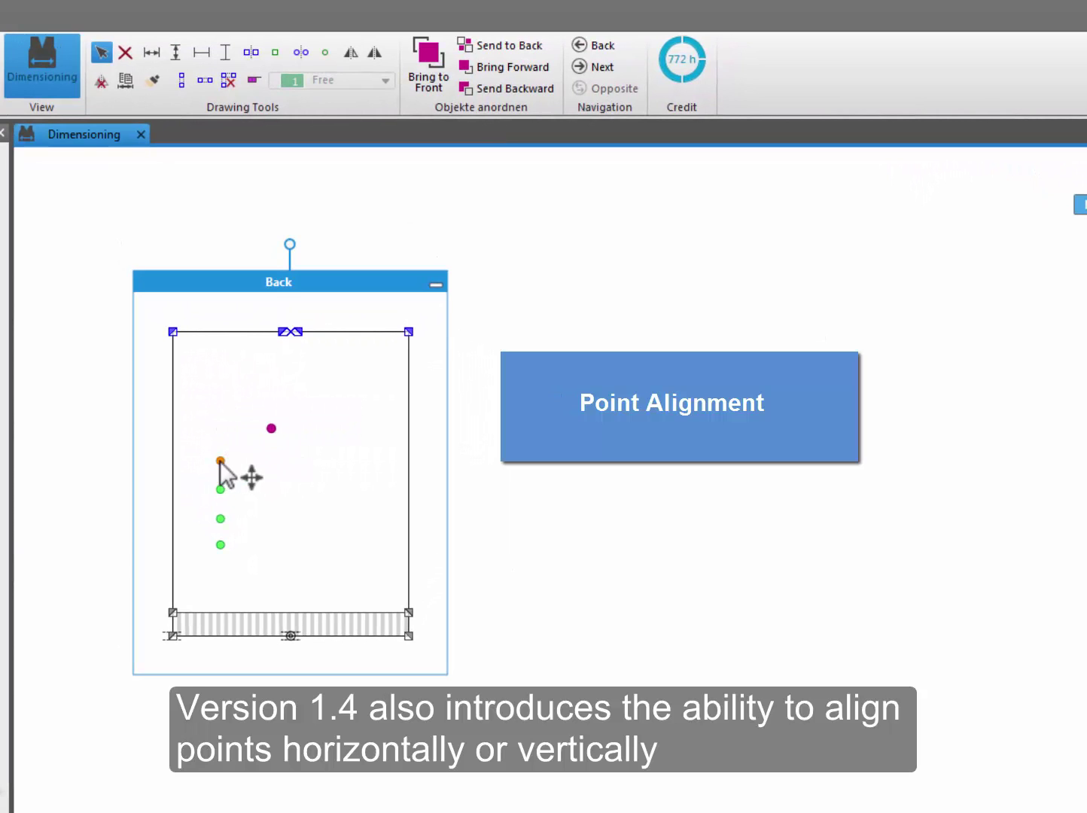
pyautogui.moveTo(221, 460); pyautogui.dragTo(275, 458)
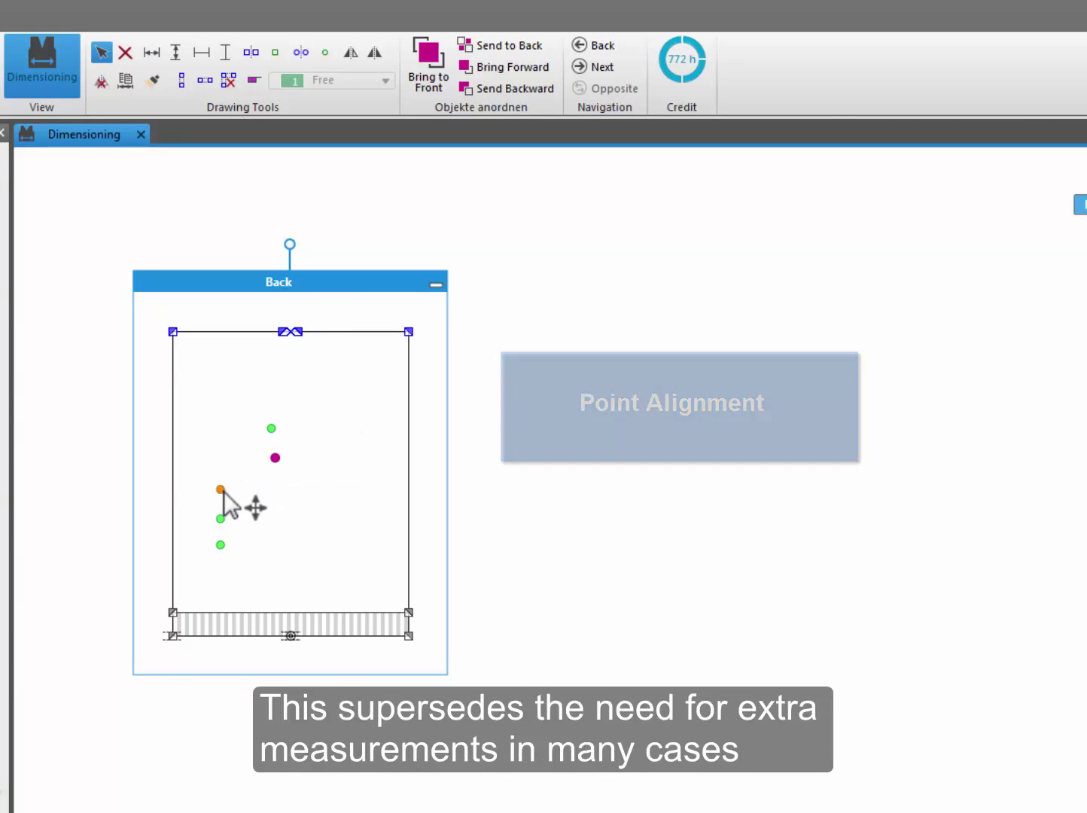
pyautogui.moveTo(224, 491); pyautogui.dragTo(276, 520)
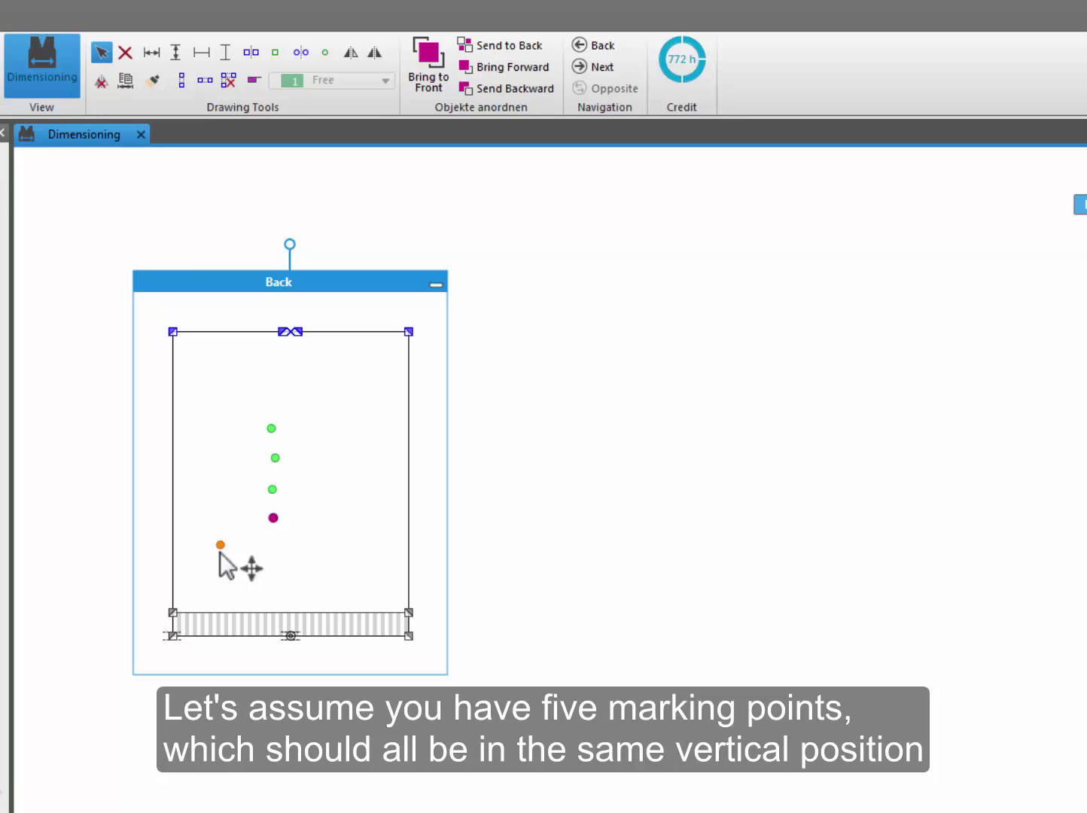
pyautogui.moveTo(221, 552); pyautogui.dragTo(279, 547)
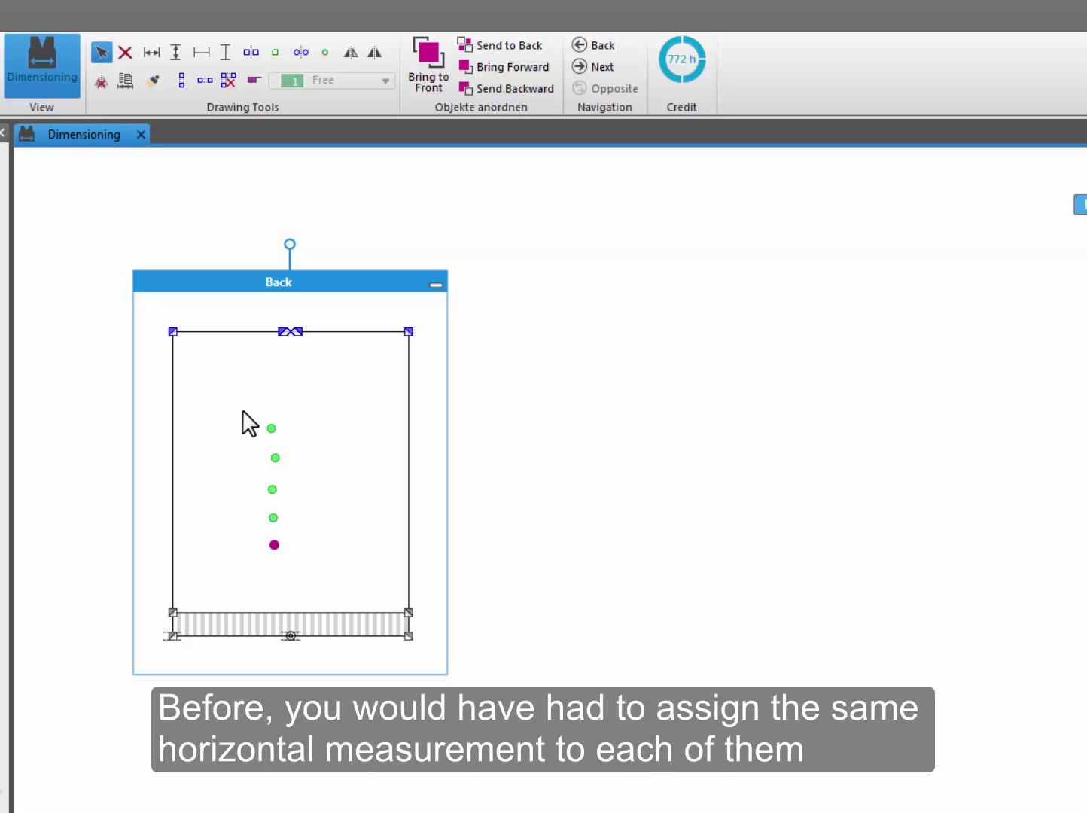
# - Select all five marking points and shift them together to just right of the Back piece's centre line
pyautogui.moveTo(240, 411); pyautogui.dragTo(320, 572)
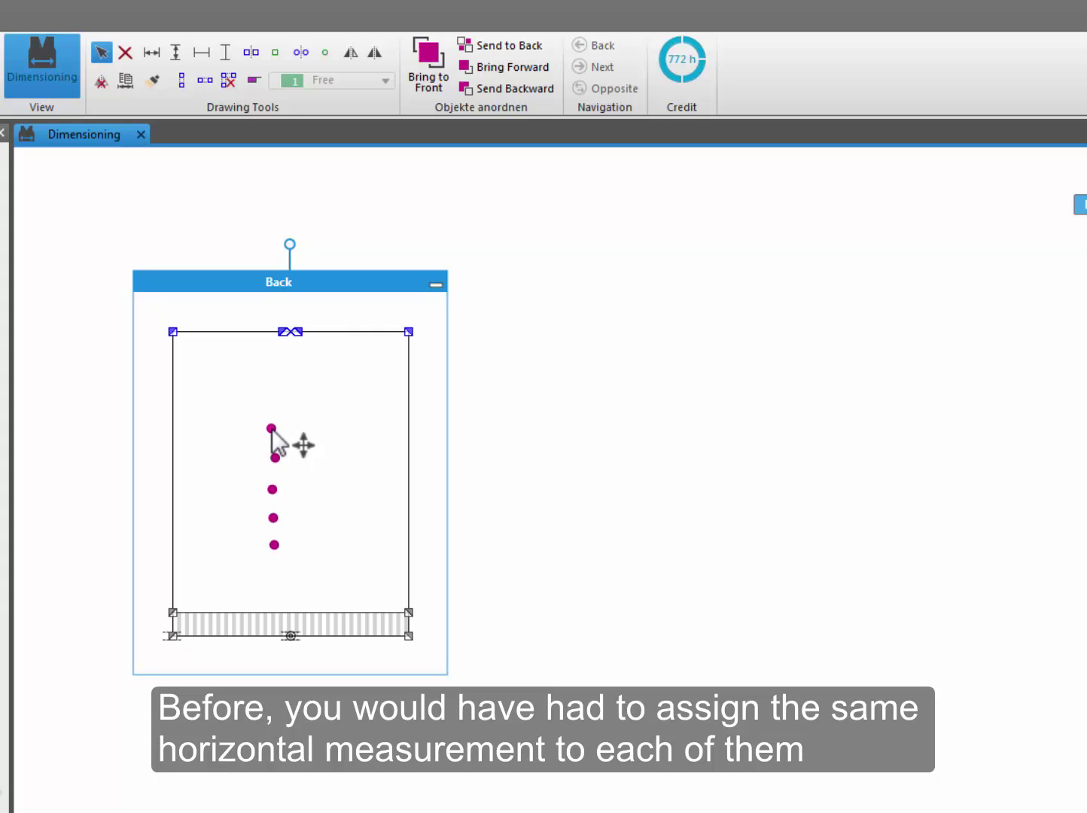
pyautogui.moveTo(271, 429); pyautogui.dragTo(318, 429)
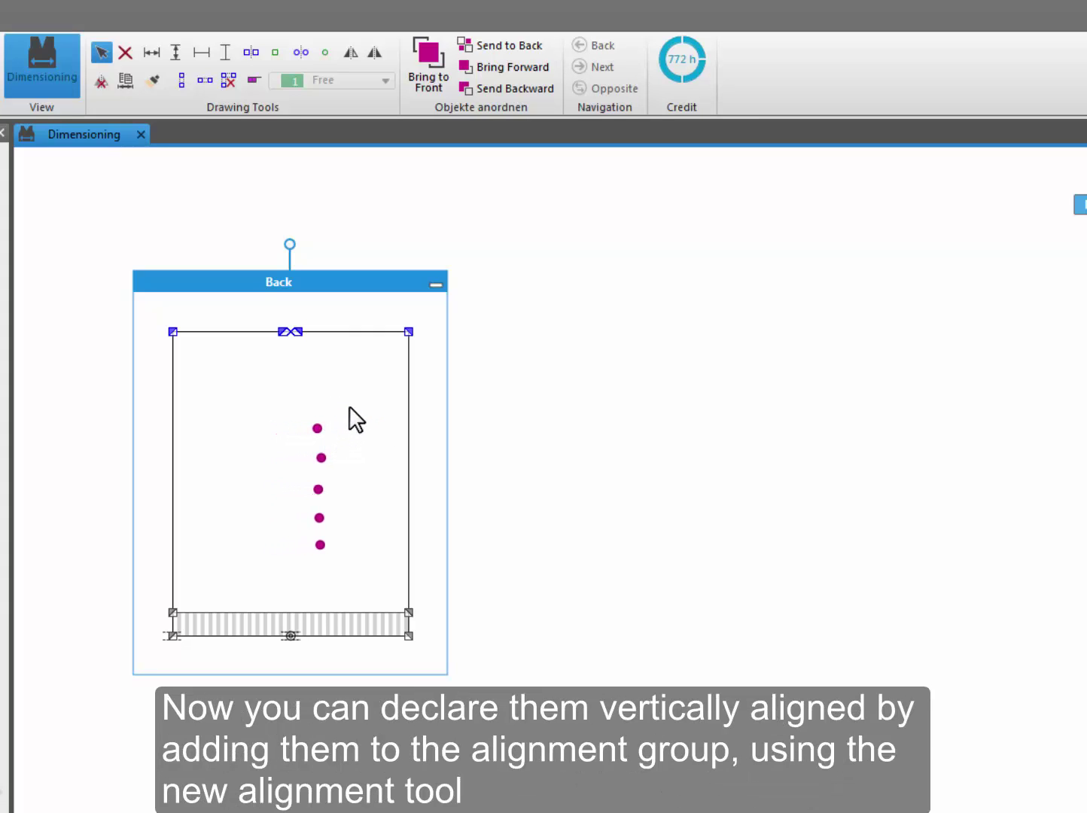
pyautogui.click(349, 408)
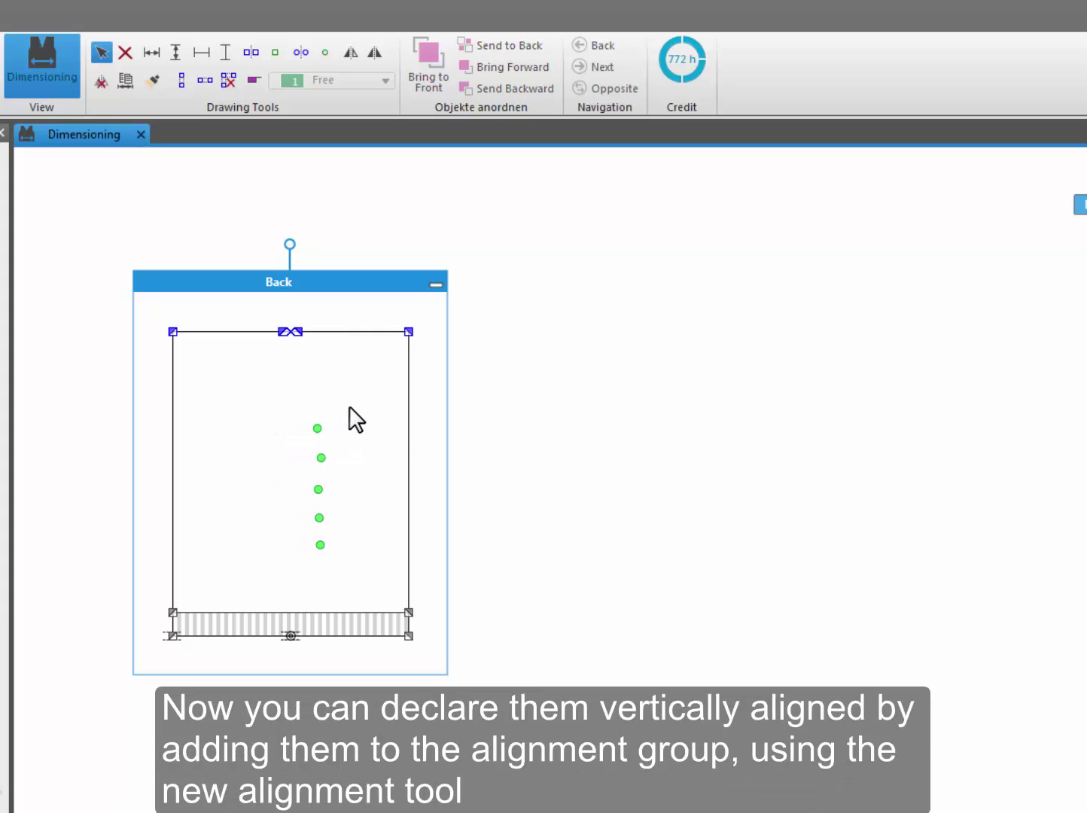
# - Align the five marking points vertically in one alignment group and move the group toward the Back piece's left edge
pyautogui.click(182, 80)
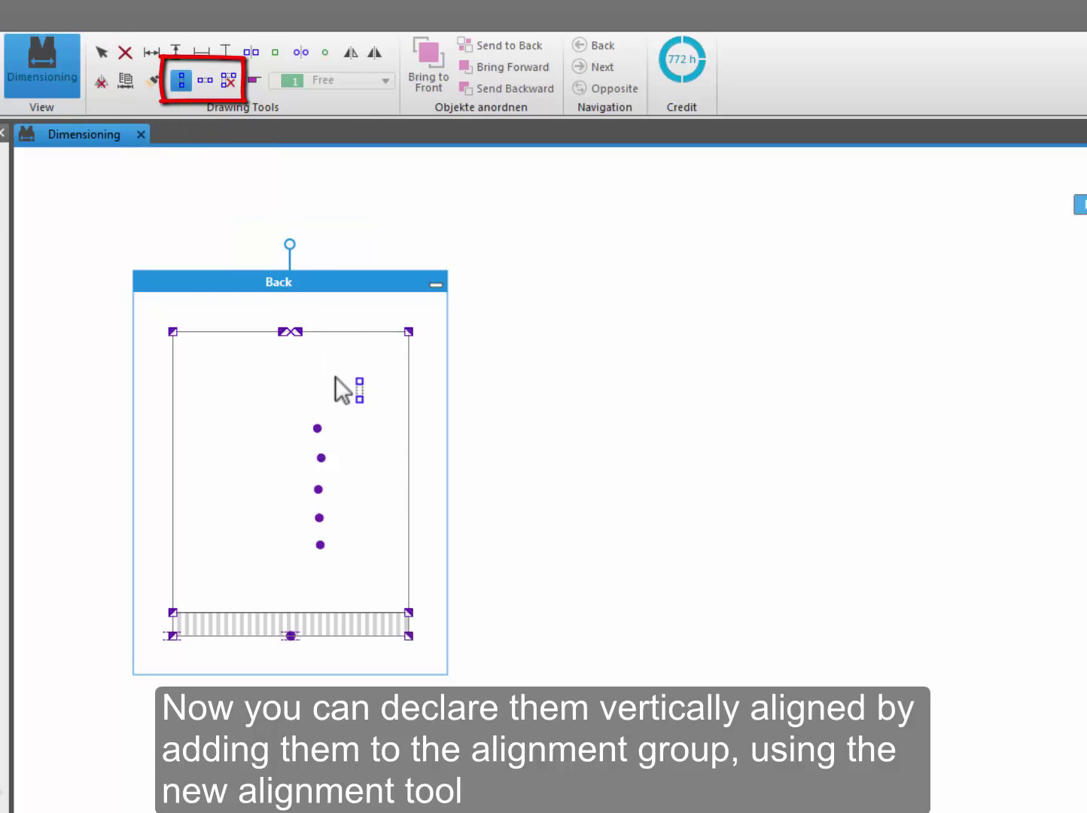
pyautogui.click(319, 429)
pyautogui.click(320, 457)
pyautogui.click(319, 489)
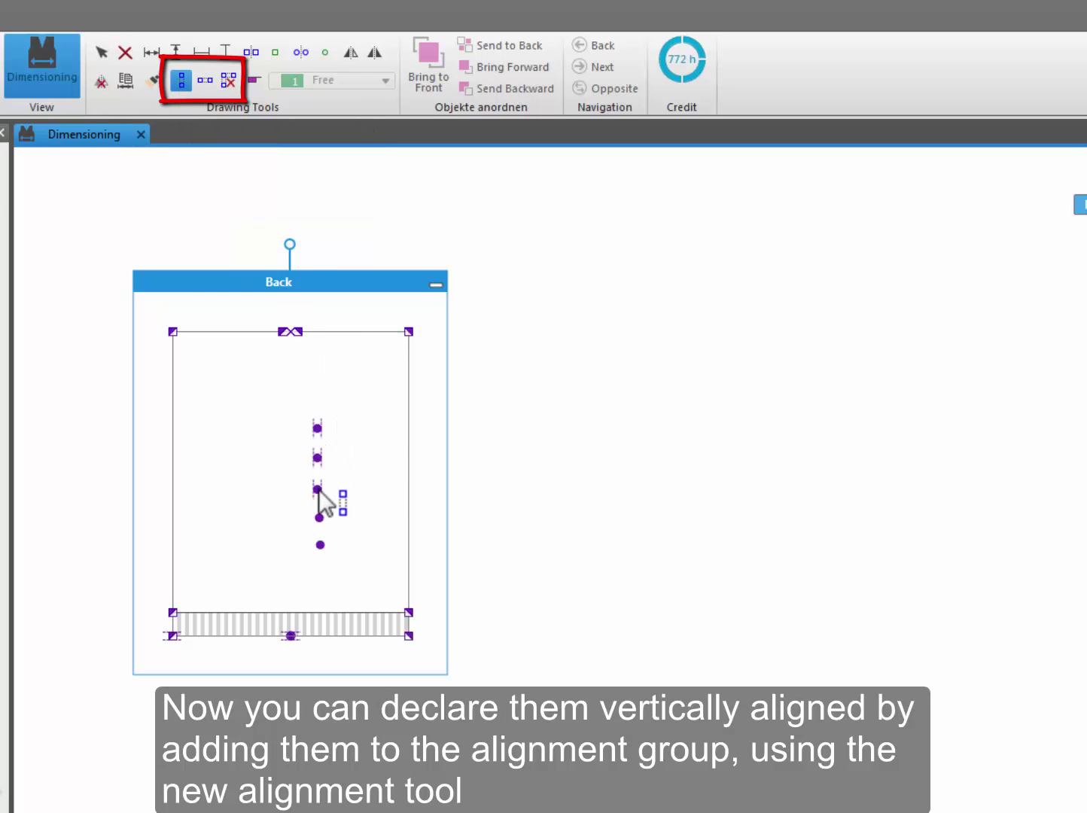
pyautogui.click(320, 544)
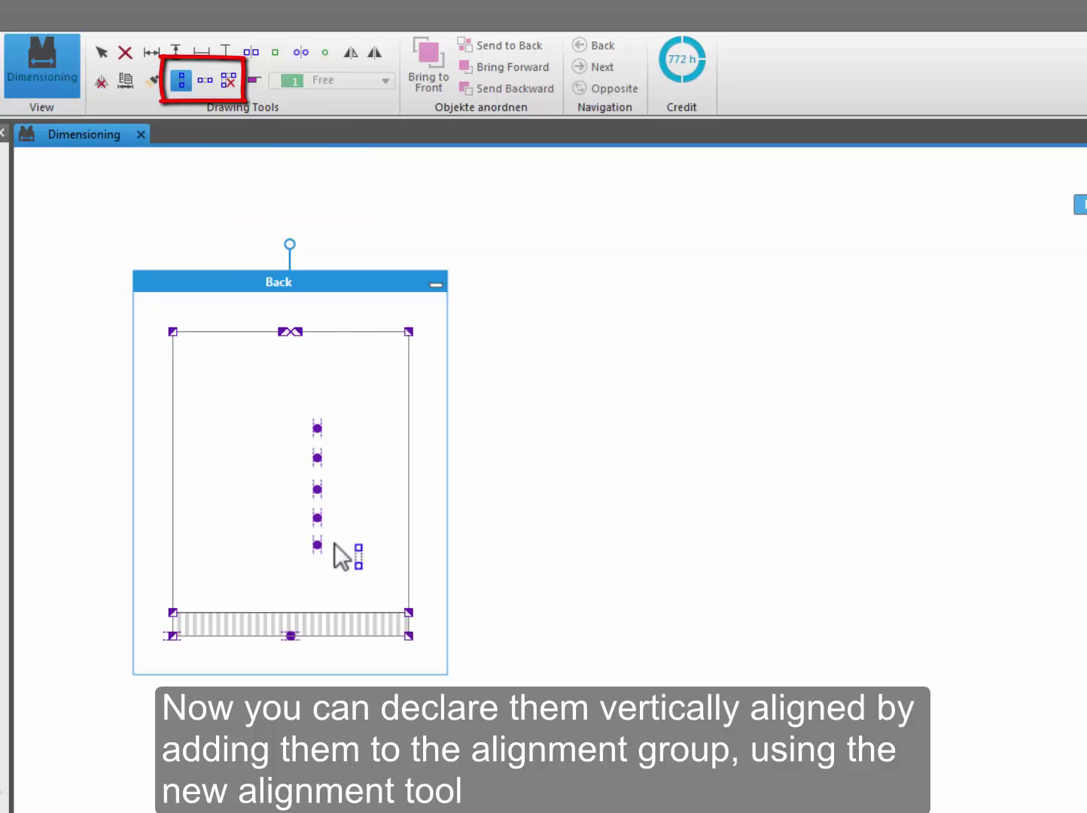
pyautogui.press('Escape')
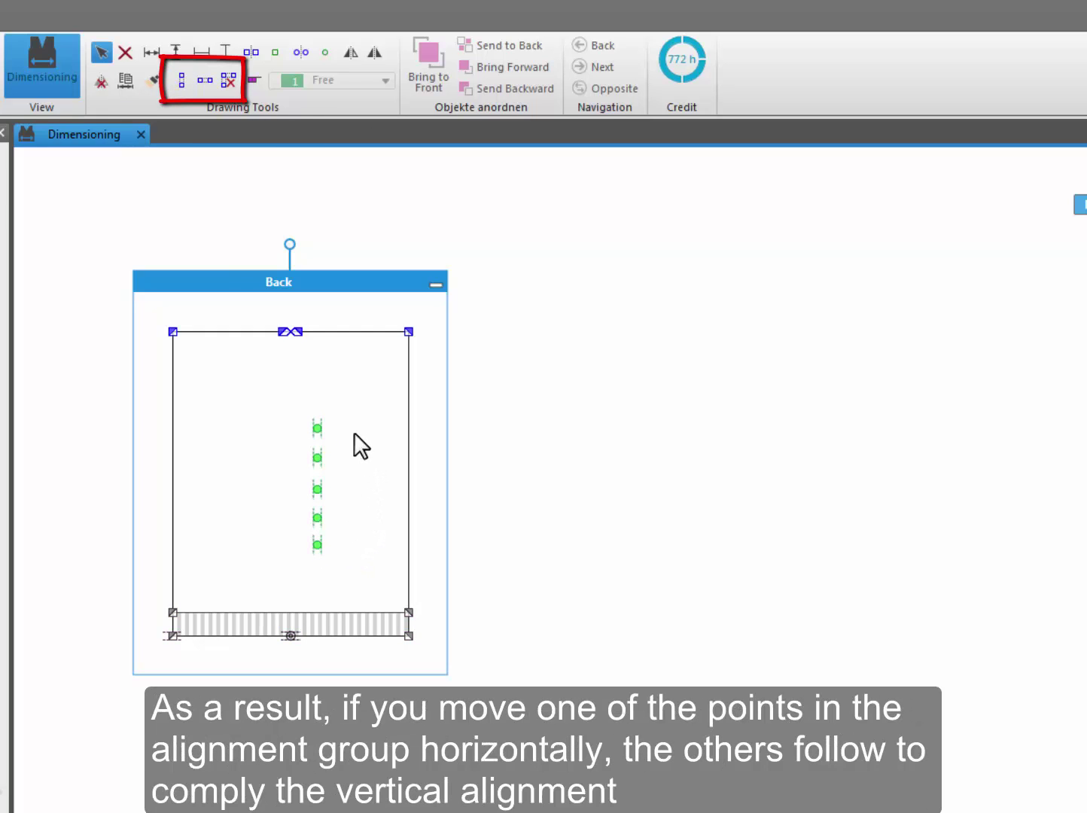
pyautogui.moveTo(318, 428); pyautogui.dragTo(235, 430)
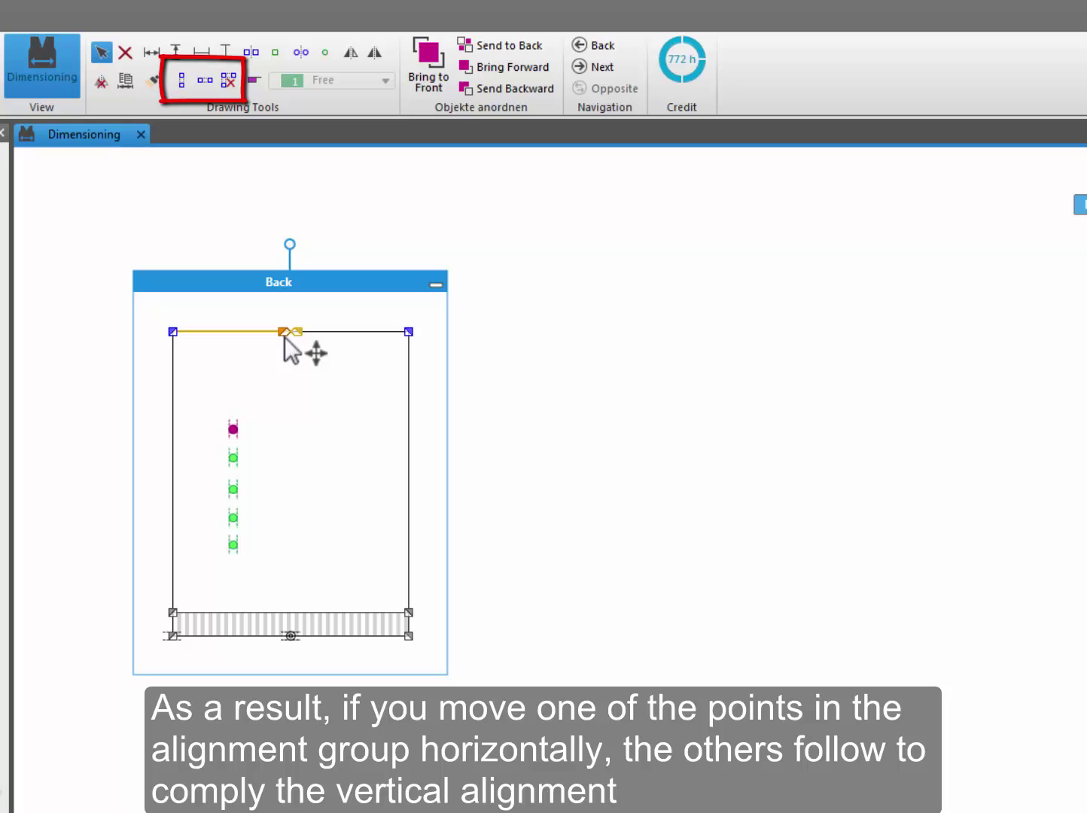
# - Move the left neck point and the upper-left corner point of the Back piece slightly downward
pyautogui.moveTo(284, 332); pyautogui.dragTo(291, 361)
pyautogui.moveTo(173, 333); pyautogui.dragTo(309, 337)
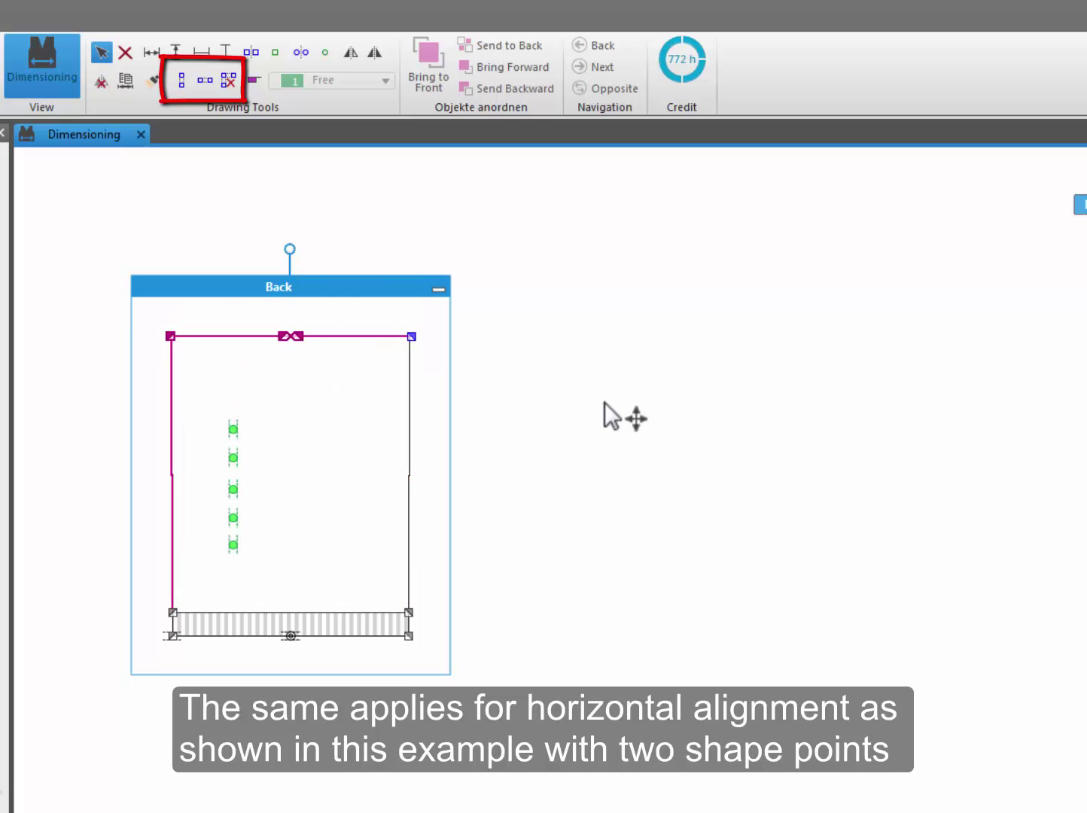
pyautogui.click(293, 383)
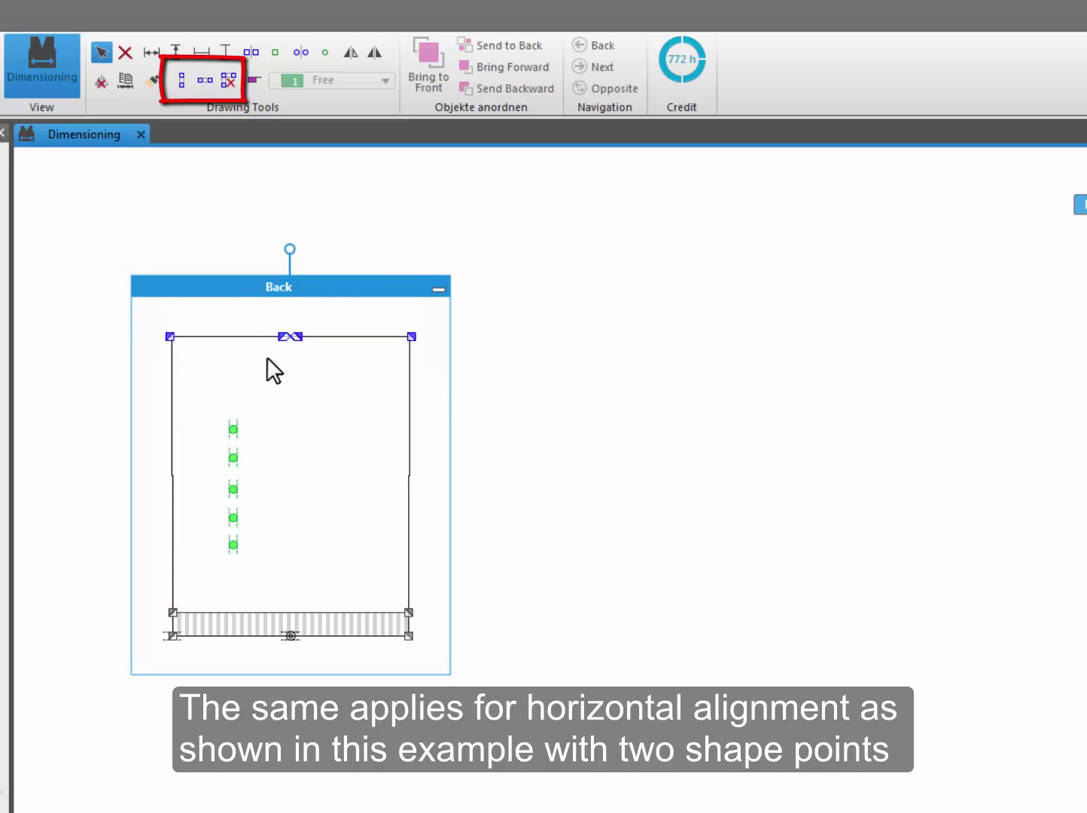
# - Align the Back piece's upper-left corner point horizontally with the left neck point and test the alignment by moving the neck point
pyautogui.click(204, 82)
pyautogui.click(170, 337)
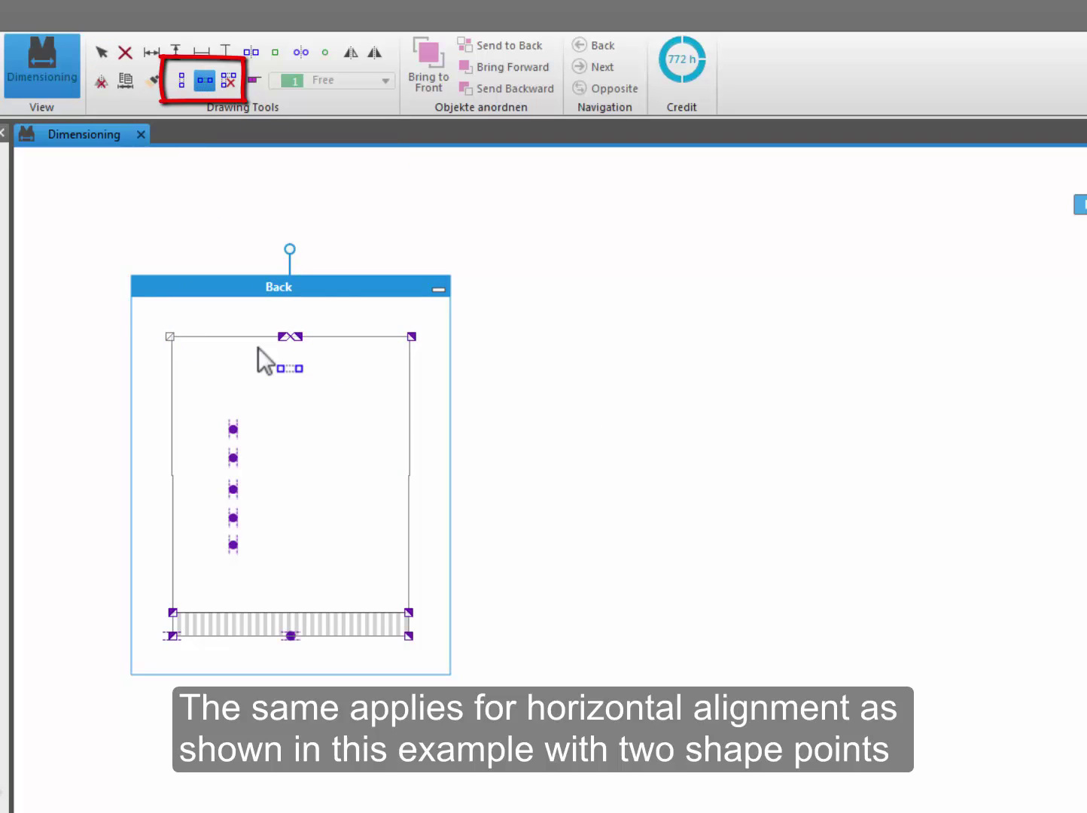
pyautogui.click(275, 356)
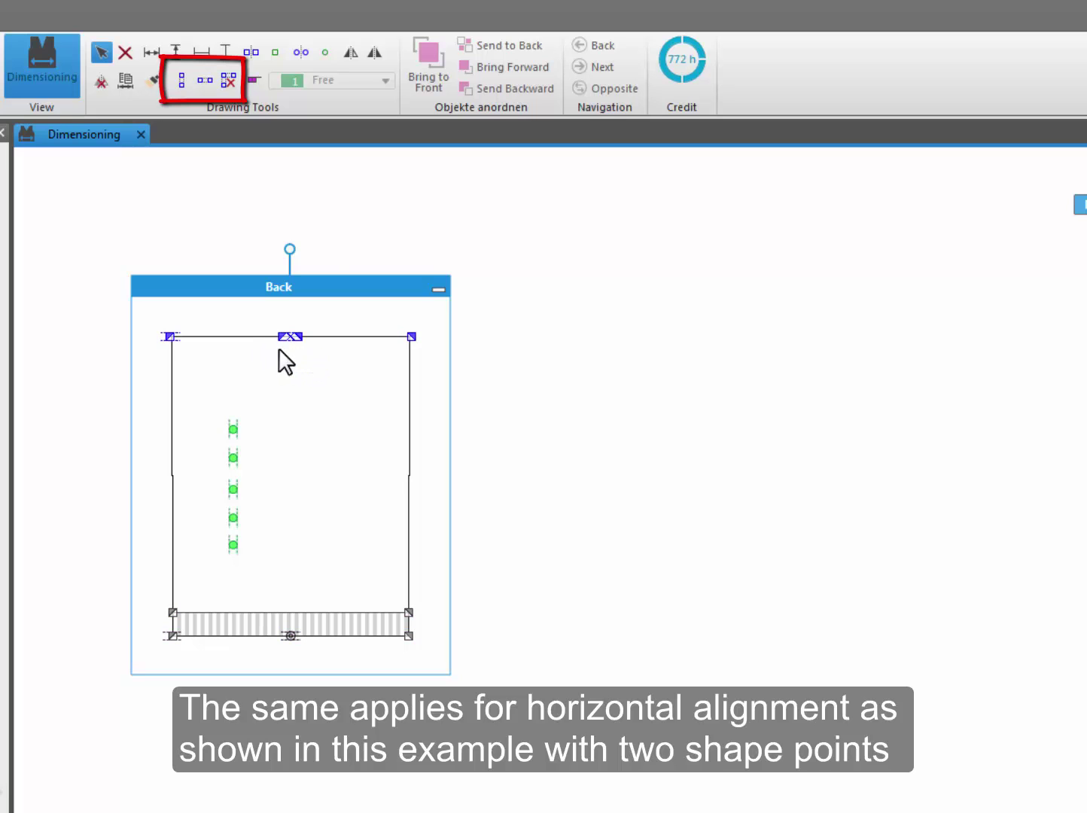
pyautogui.moveTo(279, 349)
pyautogui.mouseDown()
pyautogui.moveTo(286, 372)
pyautogui.moveTo(287, 344)
pyautogui.mouseUp()
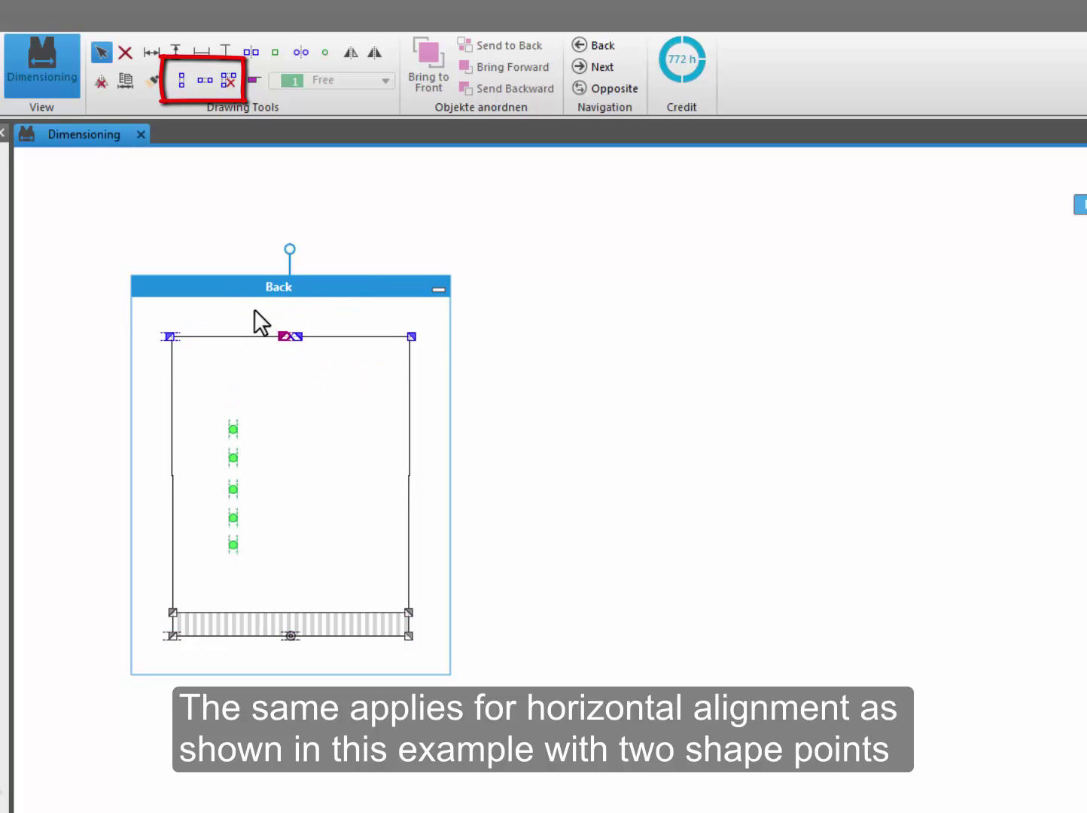
# - Remove the upper-left corner point and all five marking points of the Back piece from their alignment groups
pyautogui.click(227, 80)
pyautogui.click(170, 337)
pyautogui.click(233, 429)
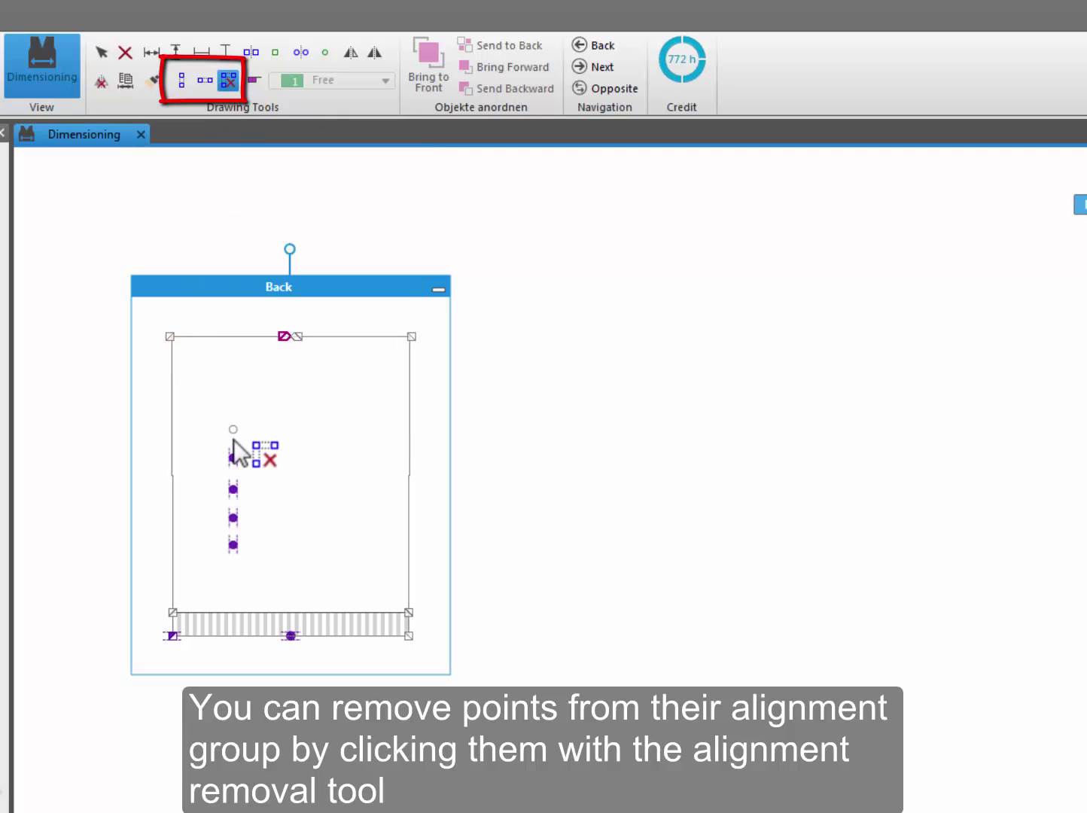
pyautogui.click(232, 459)
pyautogui.click(234, 489)
pyautogui.click(233, 519)
pyautogui.click(233, 545)
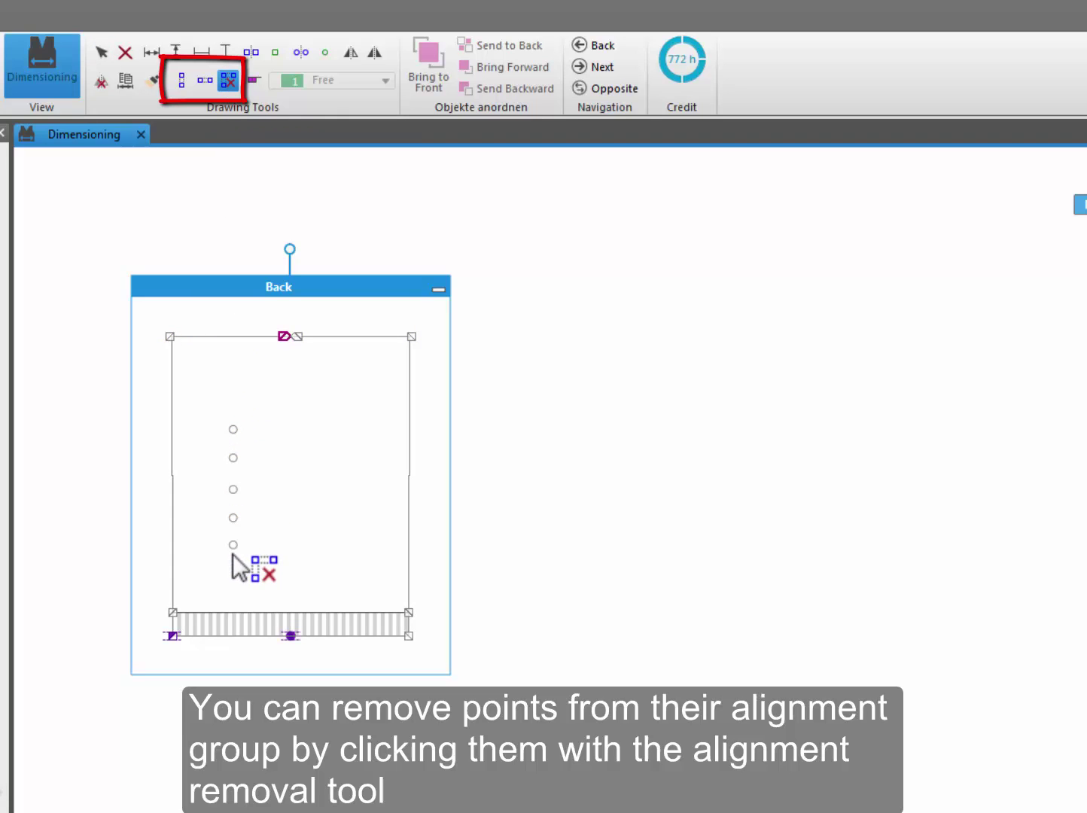
pyautogui.press('Escape')
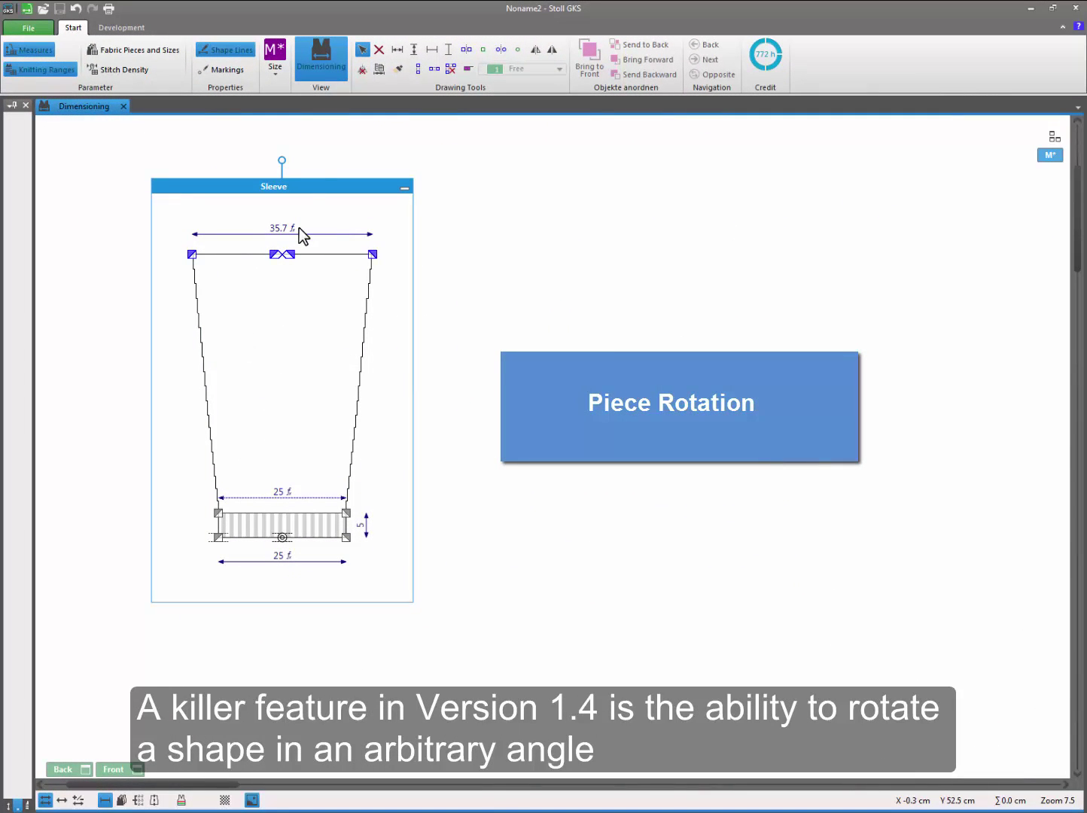
# - Rotate the Sleeve piece to -85° and delete the lower shape point where the cuff meets the sleeve body
pyautogui.moveTo(282, 167); pyautogui.dragTo(499, 382)
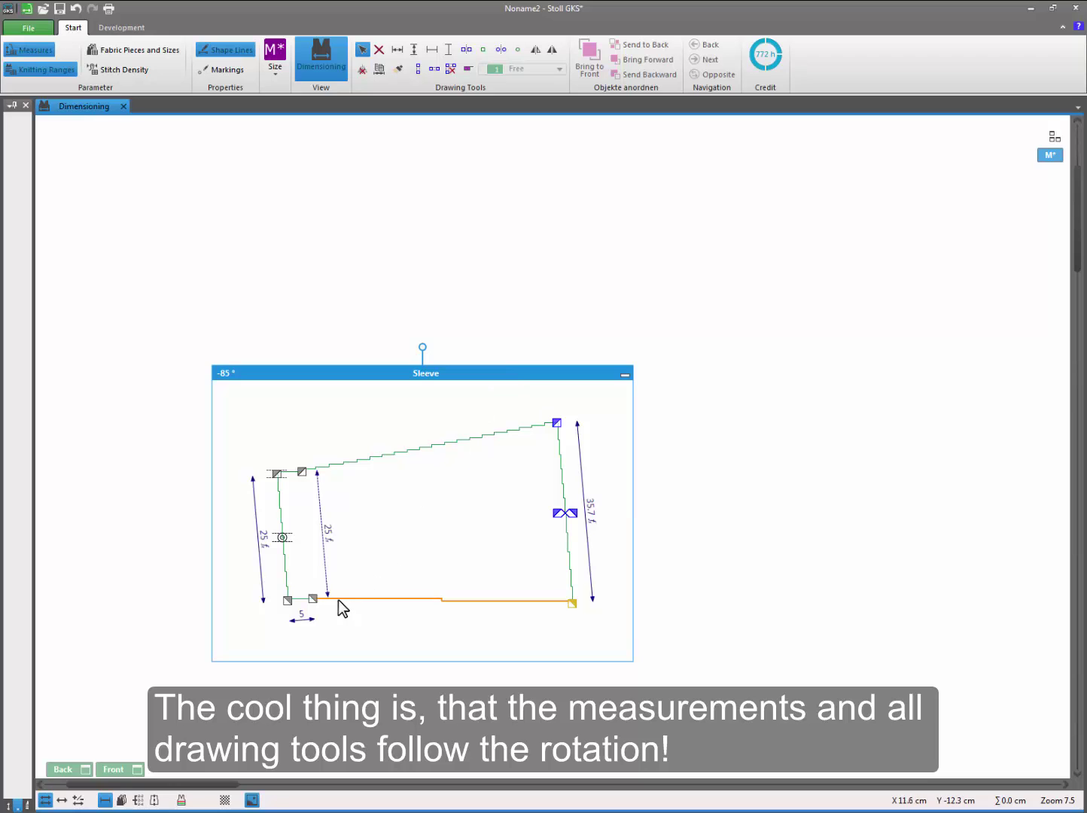
pyautogui.rightClick(312, 598)
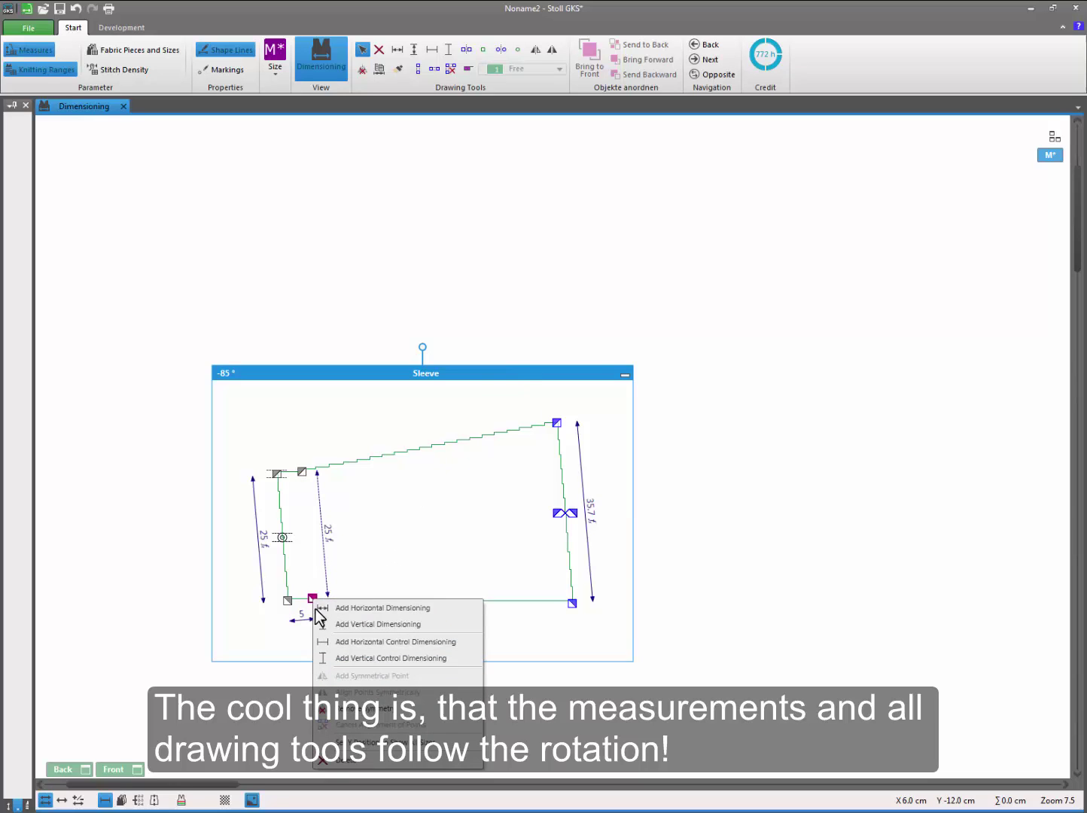
pyautogui.click(350, 761)
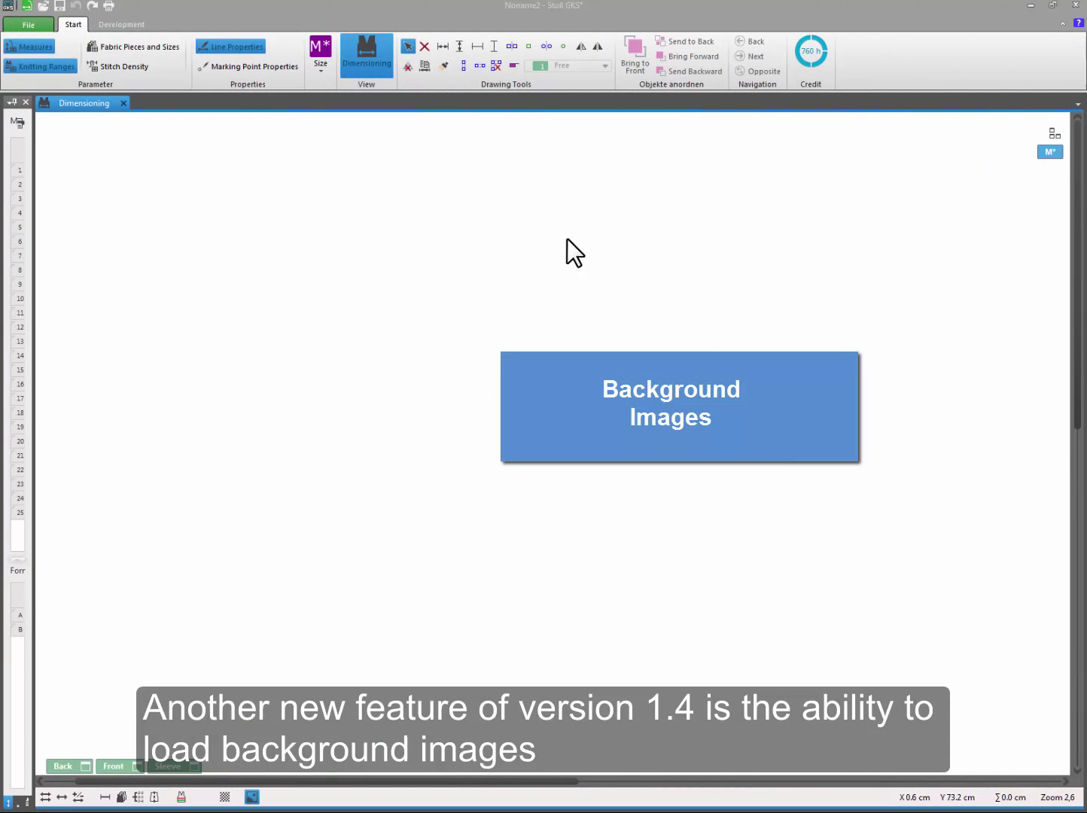
# - Load sleeve.bmp as a background image and move it up and to the left in the drawing area
pyautogui.rightClick(567, 239)
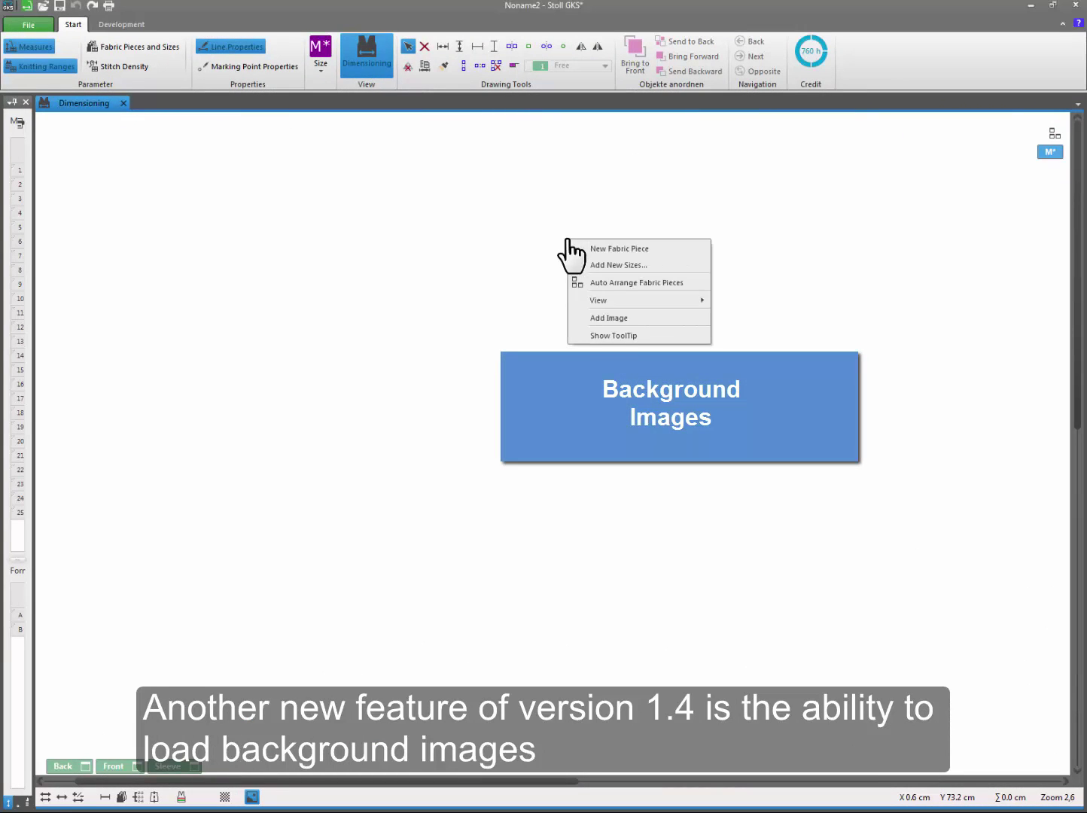
pyautogui.click(611, 318)
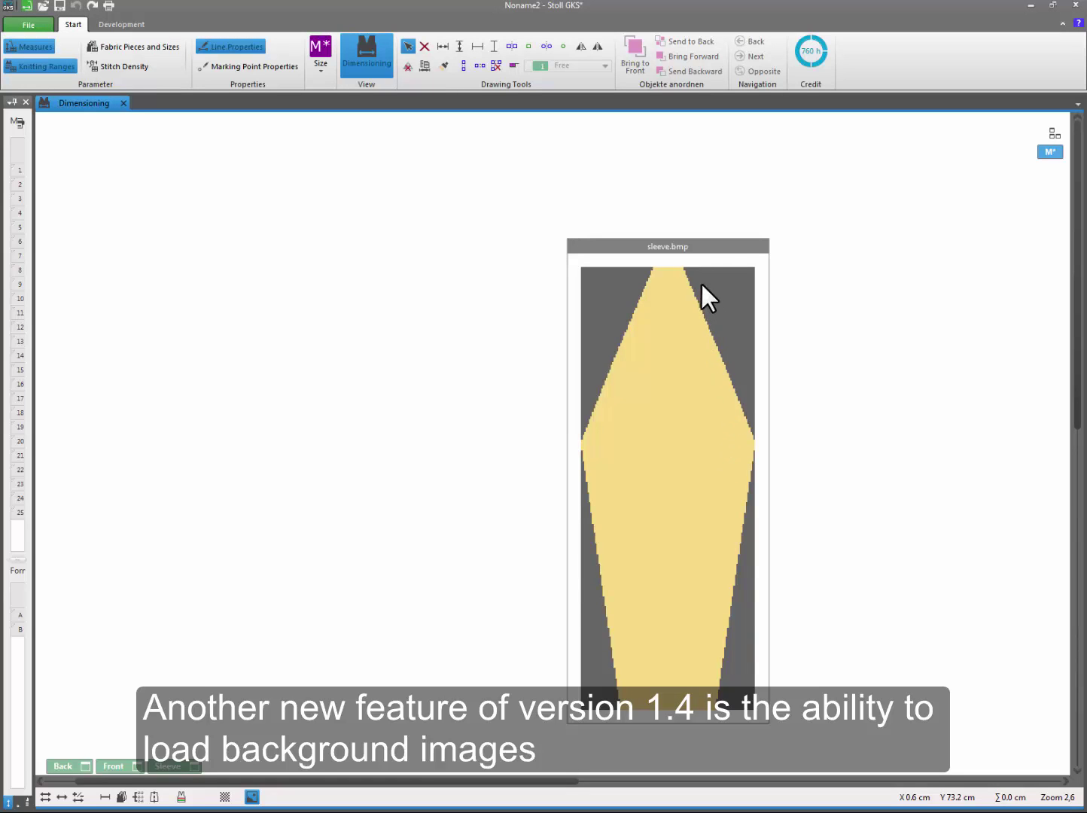
pyautogui.moveTo(702, 246); pyautogui.dragTo(611, 195)
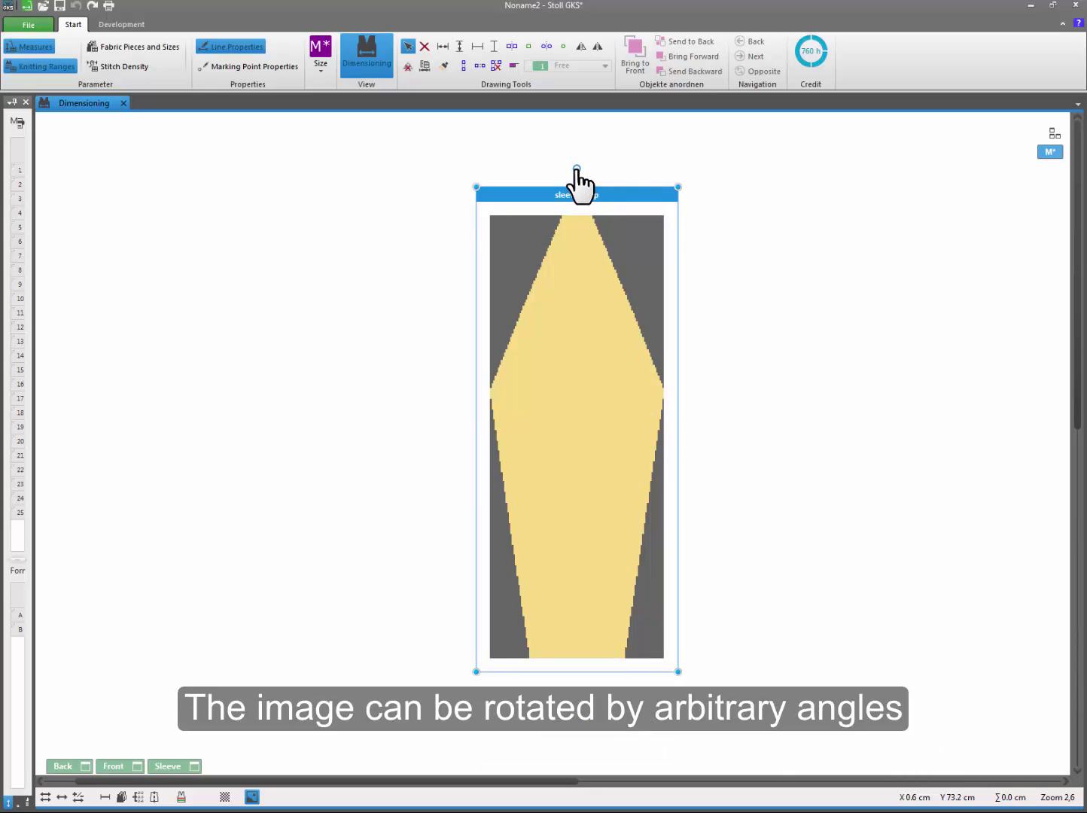
# - Try rotating the sleeve image, leaving it upright, and enlarge its surrounding box to the right and upward
pyautogui.moveTo(578, 169)
pyautogui.mouseDown()
pyautogui.moveTo(667, 214)
pyautogui.moveTo(661, 202)
pyautogui.moveTo(577, 181)
pyautogui.mouseUp()
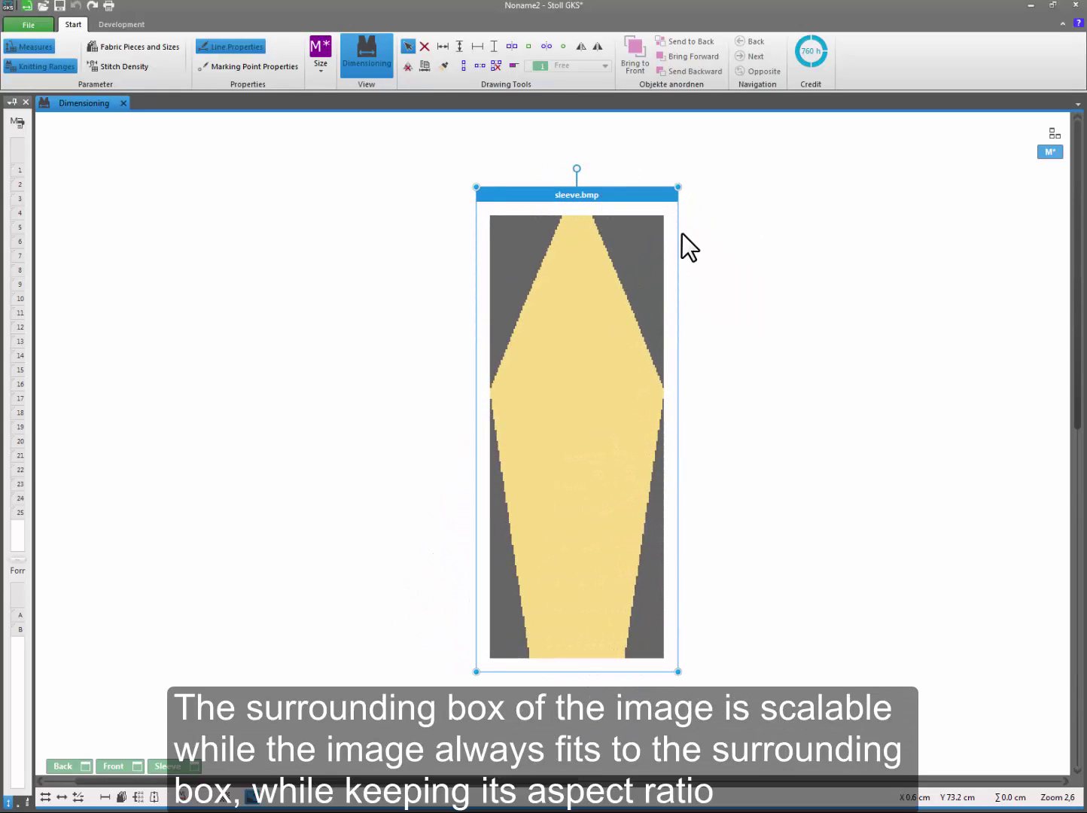
pyautogui.moveTo(680, 234); pyautogui.dragTo(719, 262)
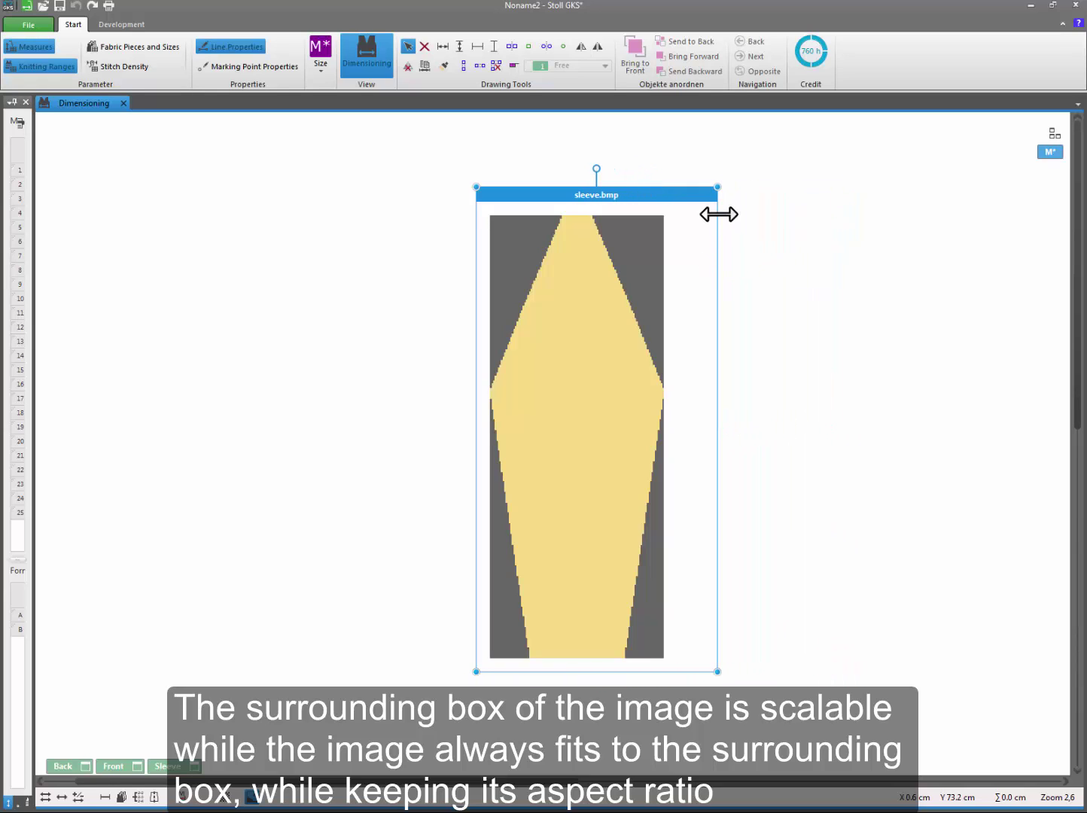
pyautogui.moveTo(717, 187)
pyautogui.mouseDown()
pyautogui.moveTo(804, 130)
pyautogui.moveTo(701, 187)
pyautogui.moveTo(731, 172)
pyautogui.moveTo(720, 171)
pyautogui.mouseUp()
pyautogui.click(316, 341)
# - Create a new fabric piece to the left of the sleeve image and move it slightly downward
pyautogui.rightClick(314, 325)
pyautogui.click(342, 332)
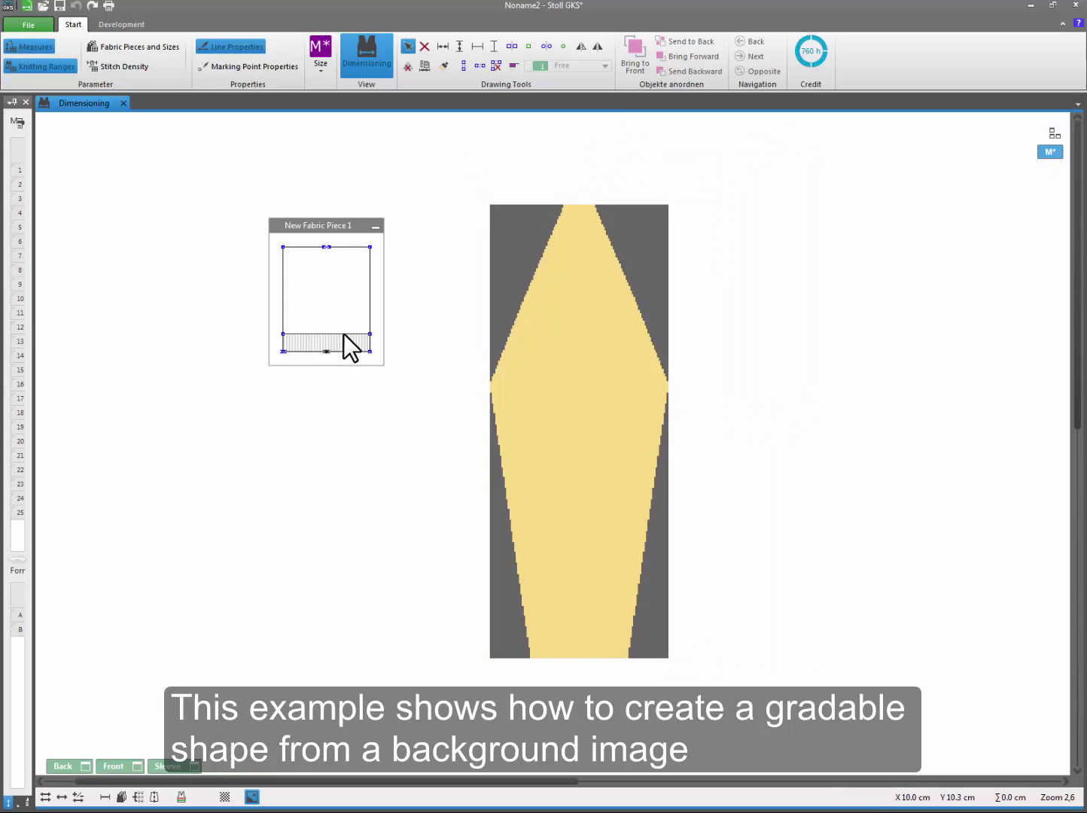
pyautogui.moveTo(314, 226); pyautogui.dragTo(320, 249)
# - Delete the side shape points at the top of the new piece's cuff and place the piece over the lower end of the sleeve image
pyautogui.rightClick(294, 360)
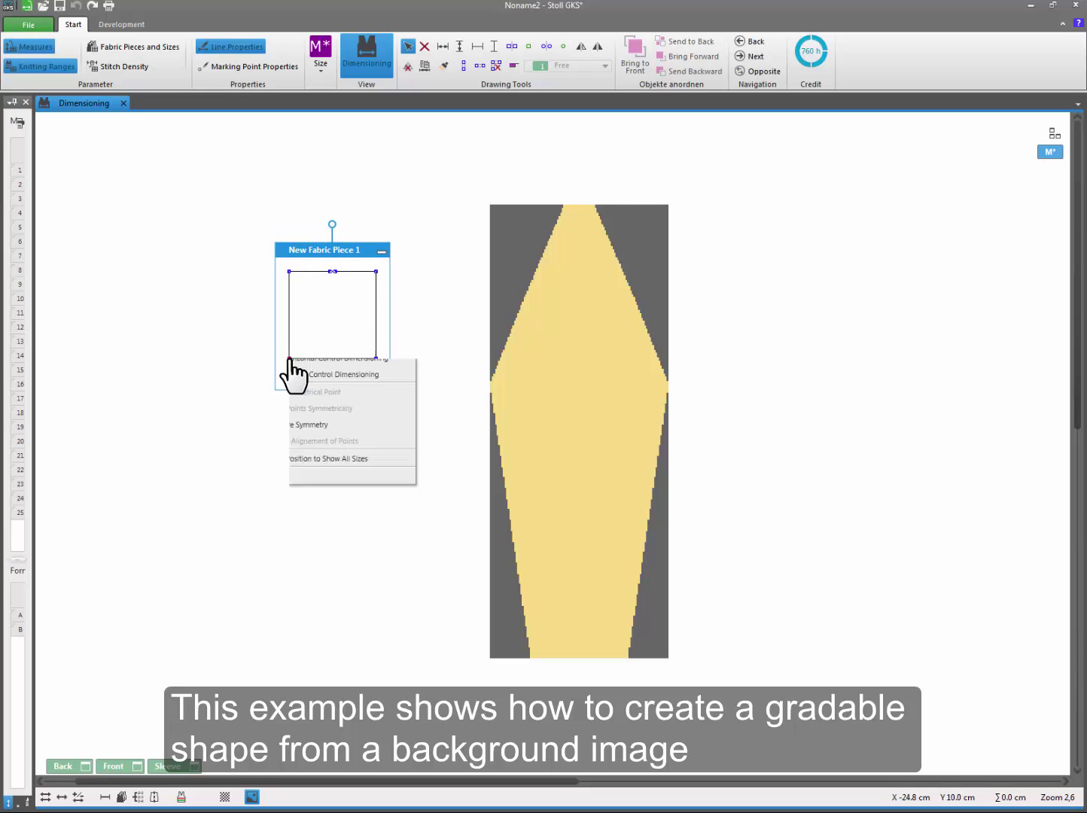
pyautogui.click(321, 522)
pyautogui.moveTo(325, 275); pyautogui.dragTo(560, 532)
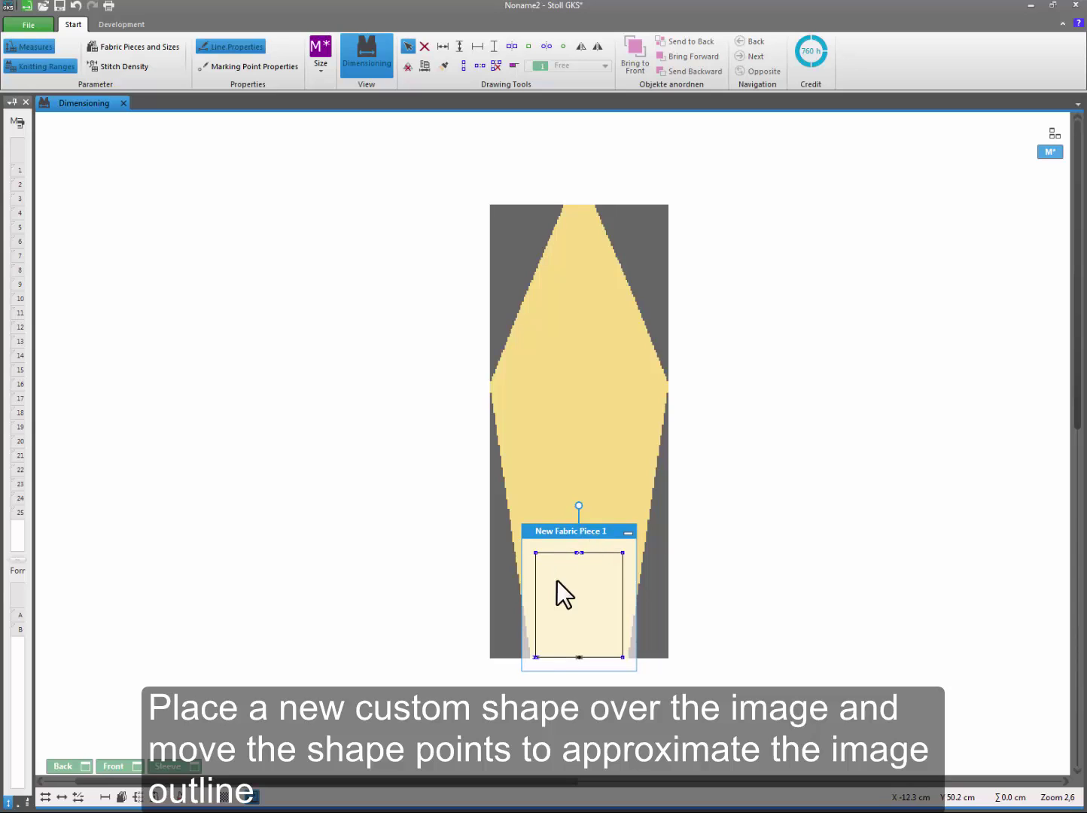
# - Move the new piece's bottom corner, upper side and top centre shape points onto the base, widest part and top edge of the image
pyautogui.moveTo(537, 661); pyautogui.dragTo(533, 659)
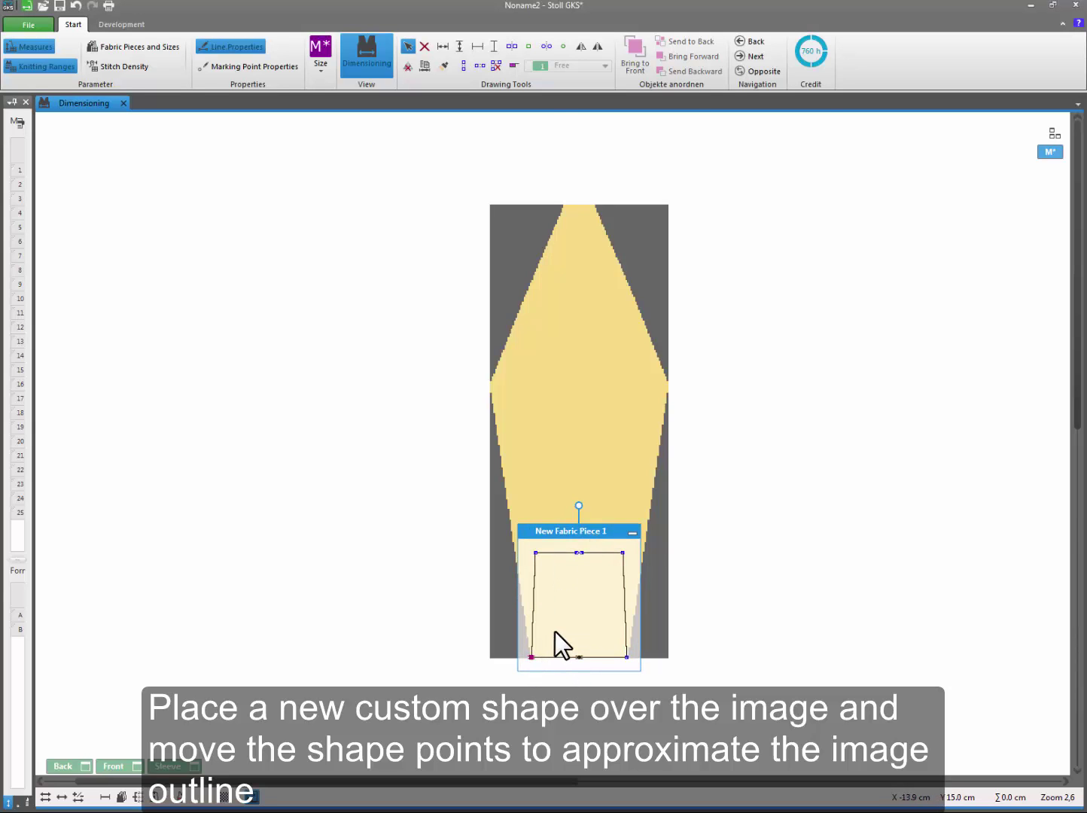
pyautogui.scroll(3, 555, 632)
pyautogui.scroll(1, 555, 632)
pyautogui.moveTo(1084, 368); pyautogui.dragTo(1082, 323)
pyautogui.moveTo(510, 647); pyautogui.dragTo(408, 264)
pyautogui.moveTo(1080, 250); pyautogui.dragTo(1079, 229)
pyautogui.moveTo(613, 710); pyautogui.dragTo(597, 235)
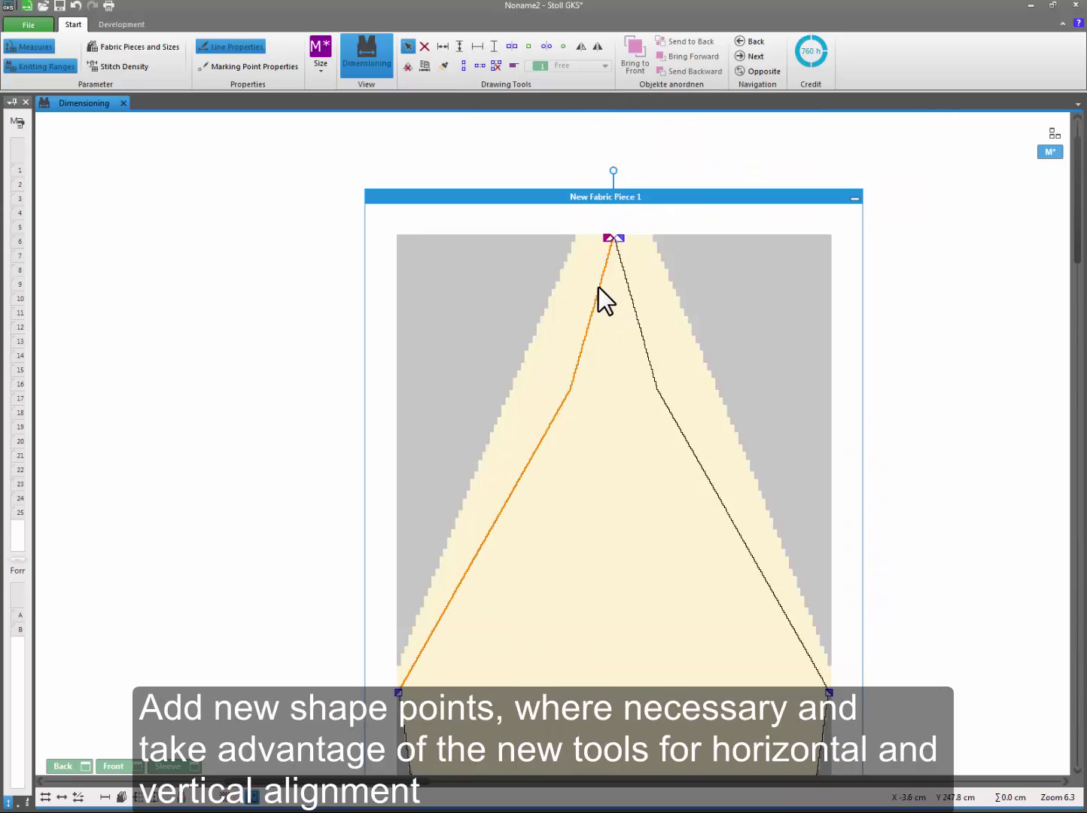
# - Add symmetrical shape points near the top and near the widest part of the upper side lines, and move them onto the image outline
pyautogui.rightClick(599, 287)
pyautogui.click(619, 296)
pyautogui.moveTo(600, 286); pyautogui.dragTo(578, 235)
pyautogui.rightClick(414, 677)
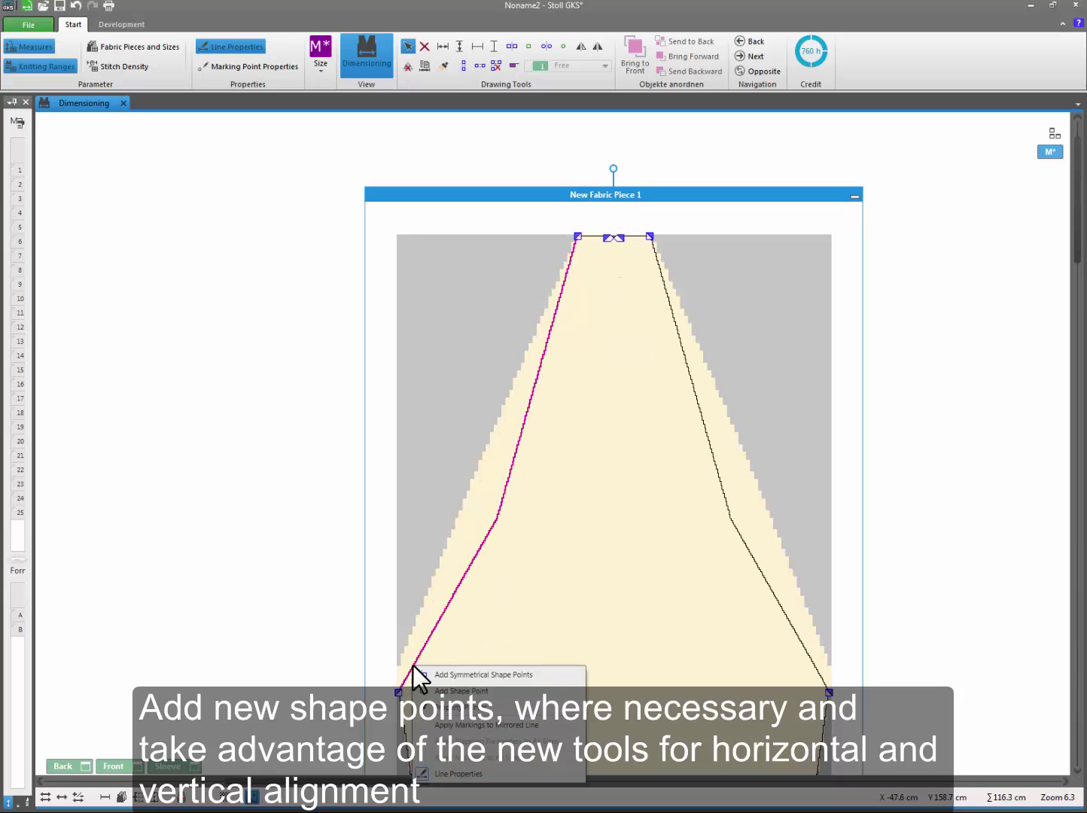
pyautogui.click(441, 676)
pyautogui.moveTo(410, 663); pyautogui.dragTo(400, 668)
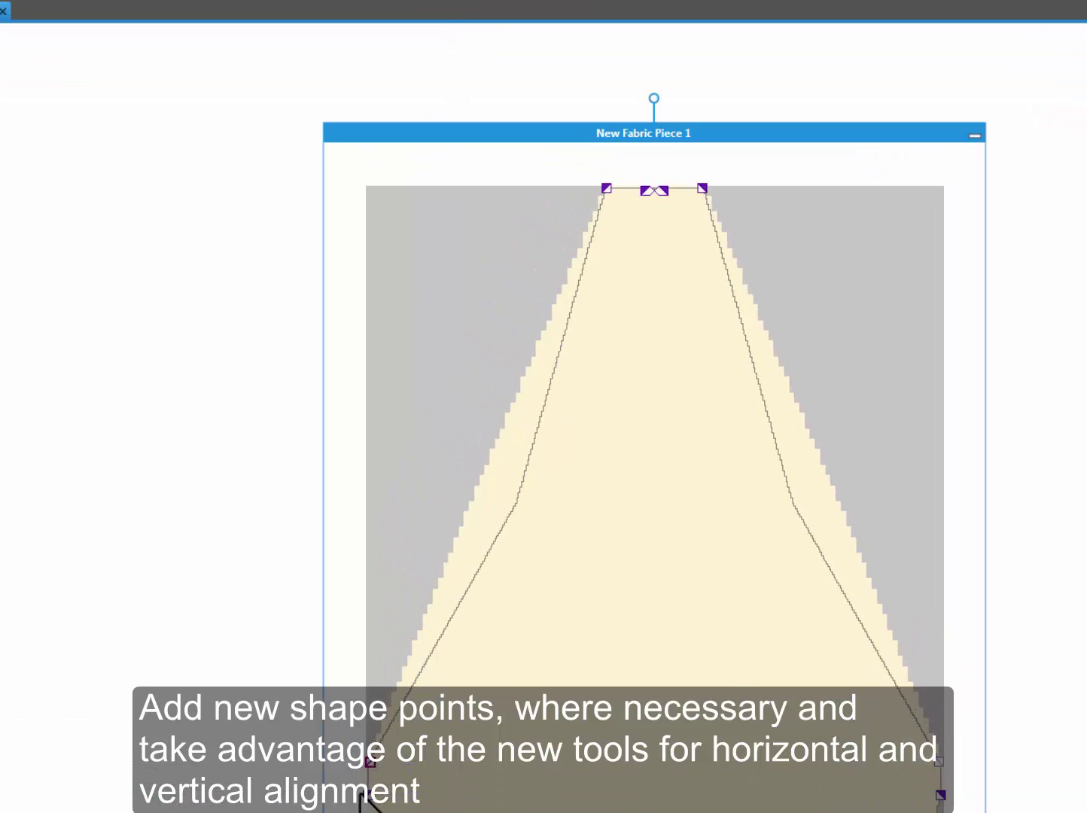
# - Align the two shape points at the widest part of the piece vertically and the top edge points horizontally
pyautogui.moveTo(368, 762); pyautogui.dragTo(367, 762)
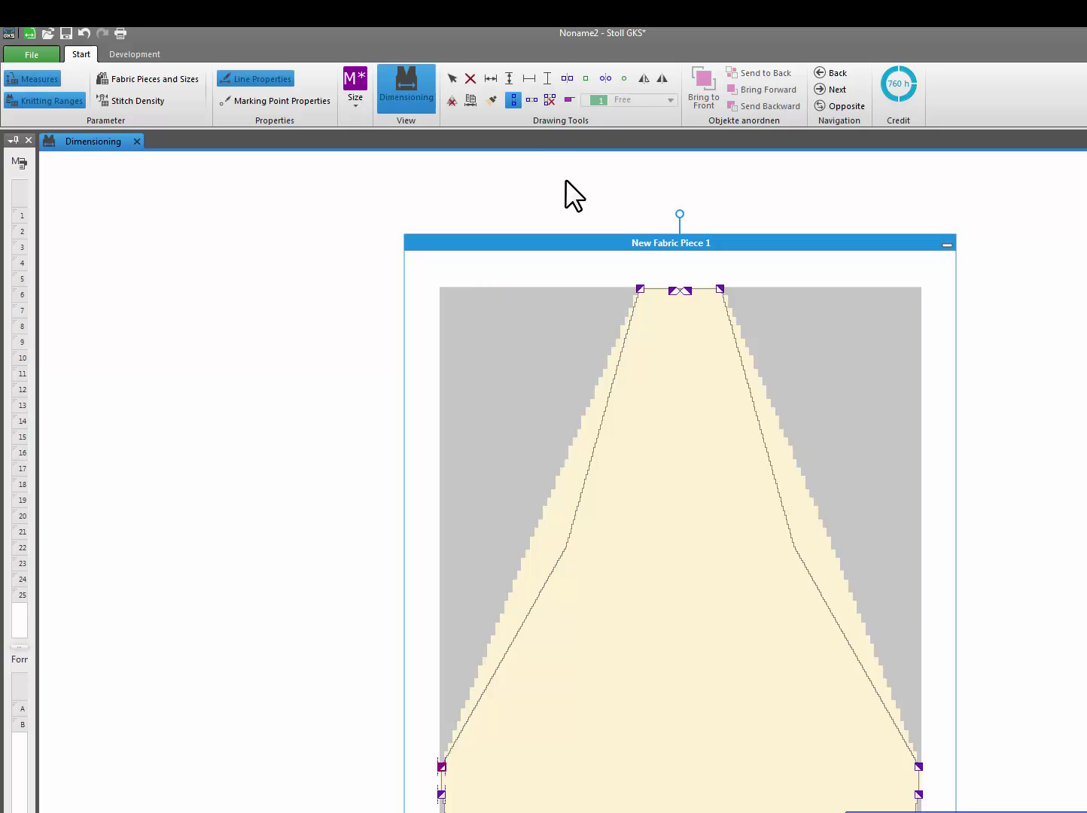
pyautogui.click(532, 100)
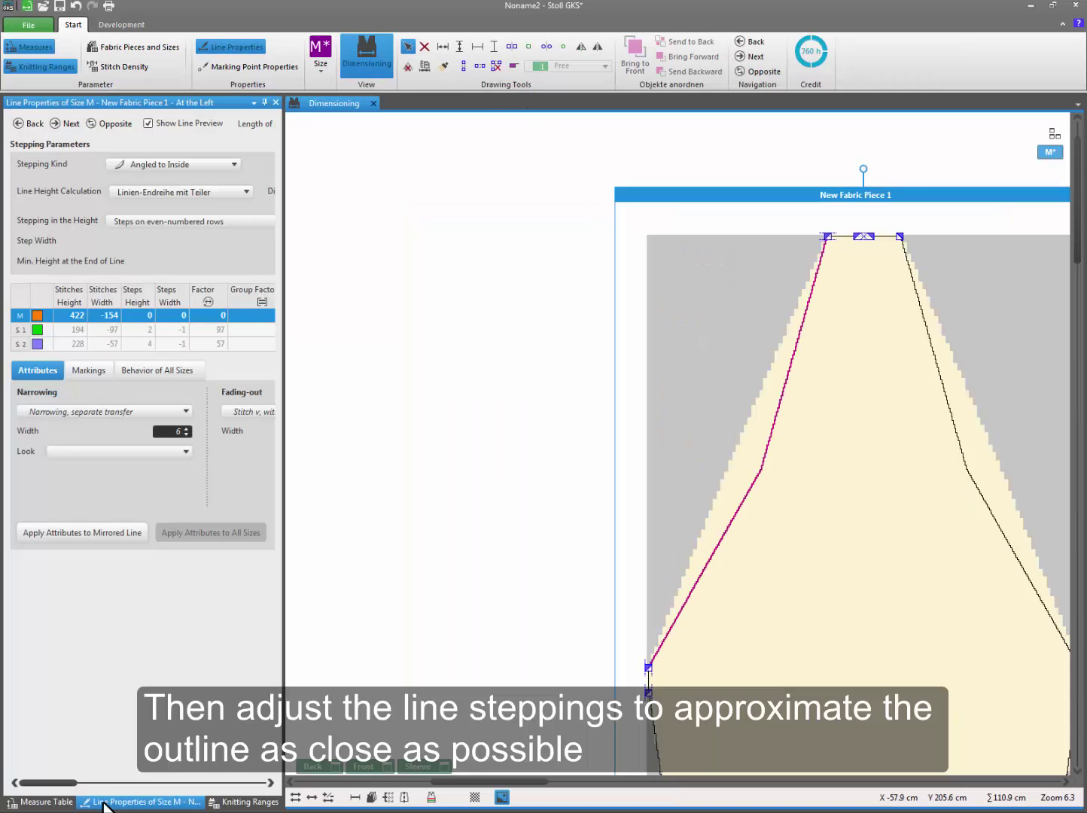
# - Set the stepping kind of the upper side line to Straight Line and clear the selection
pyautogui.click(235, 163)
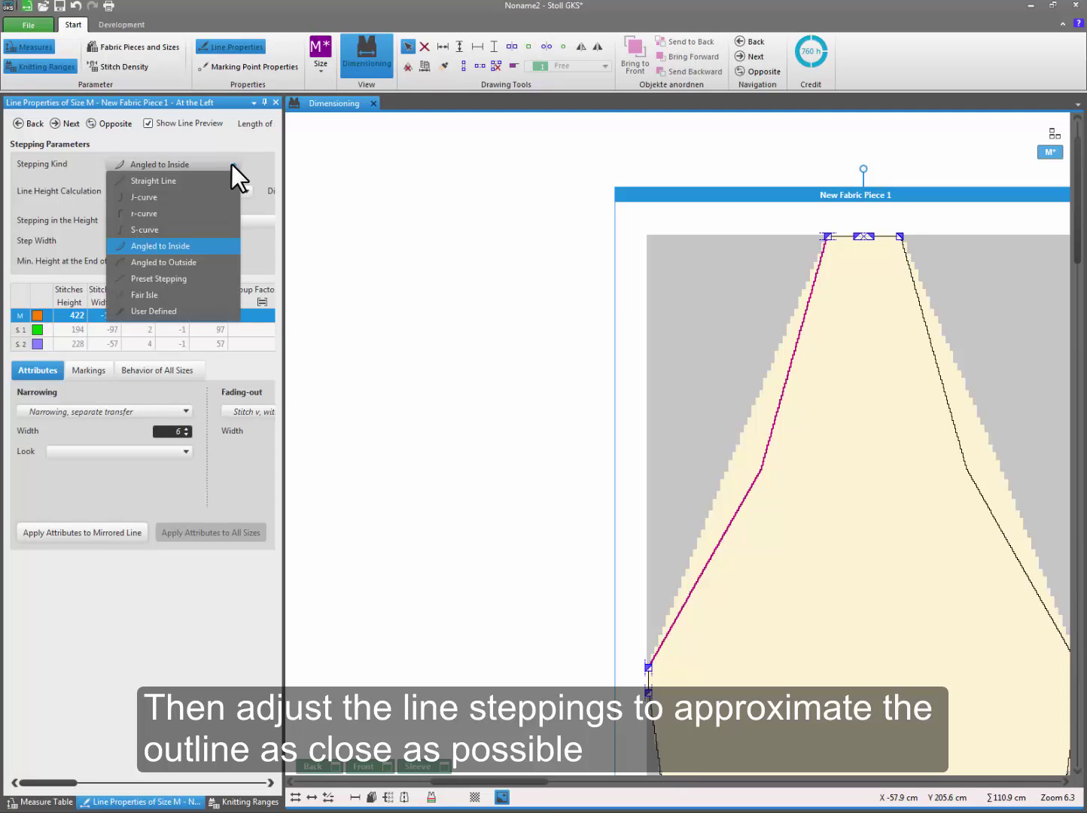
pyautogui.click(183, 181)
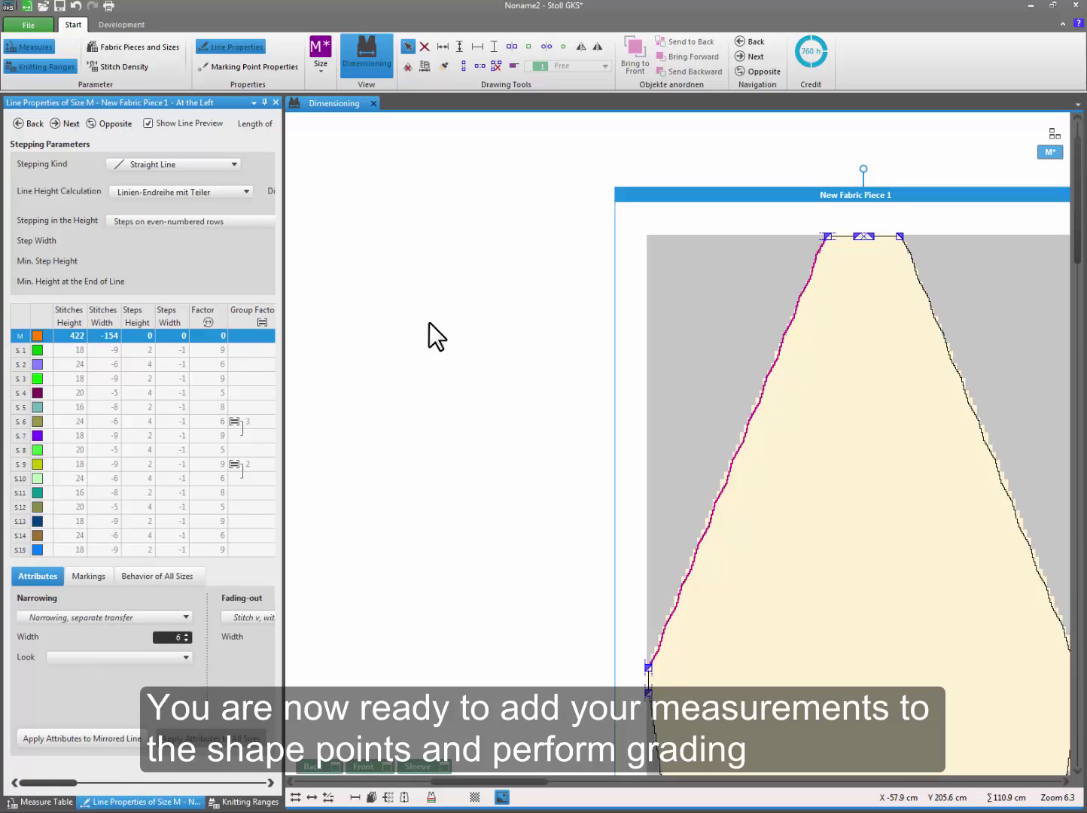
pyautogui.press('Escape')
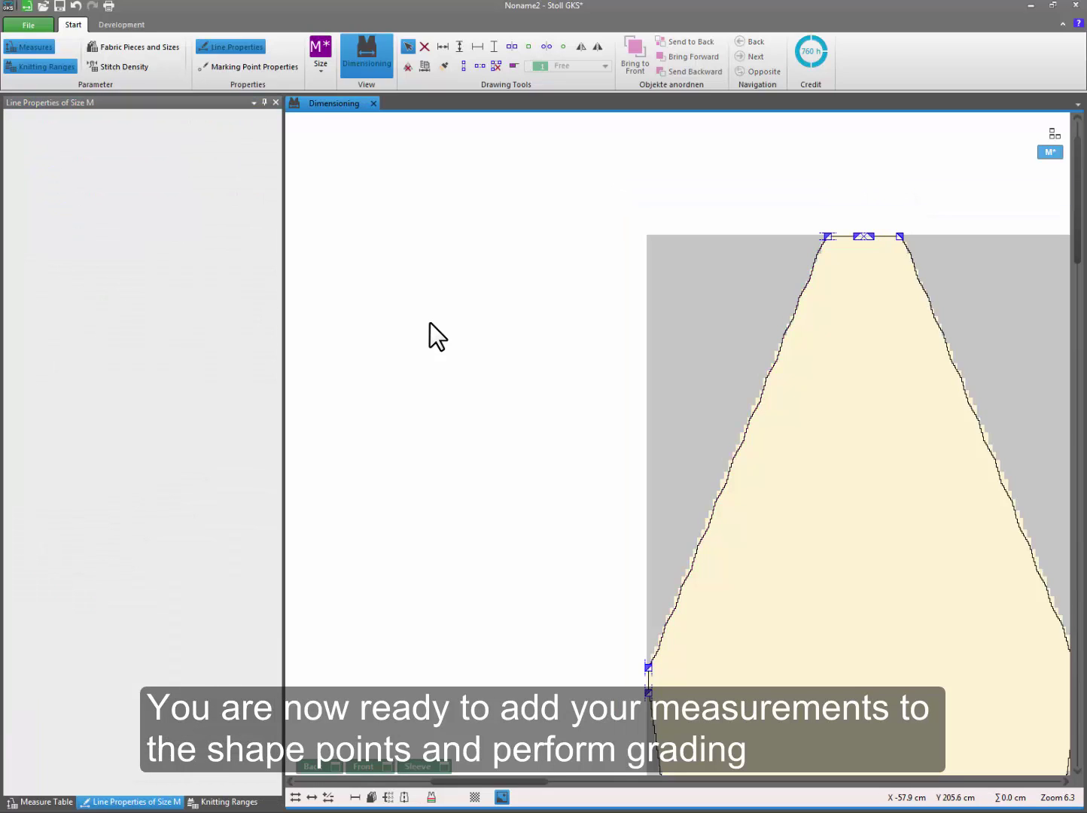
pyautogui.scroll(-5, 430, 322)
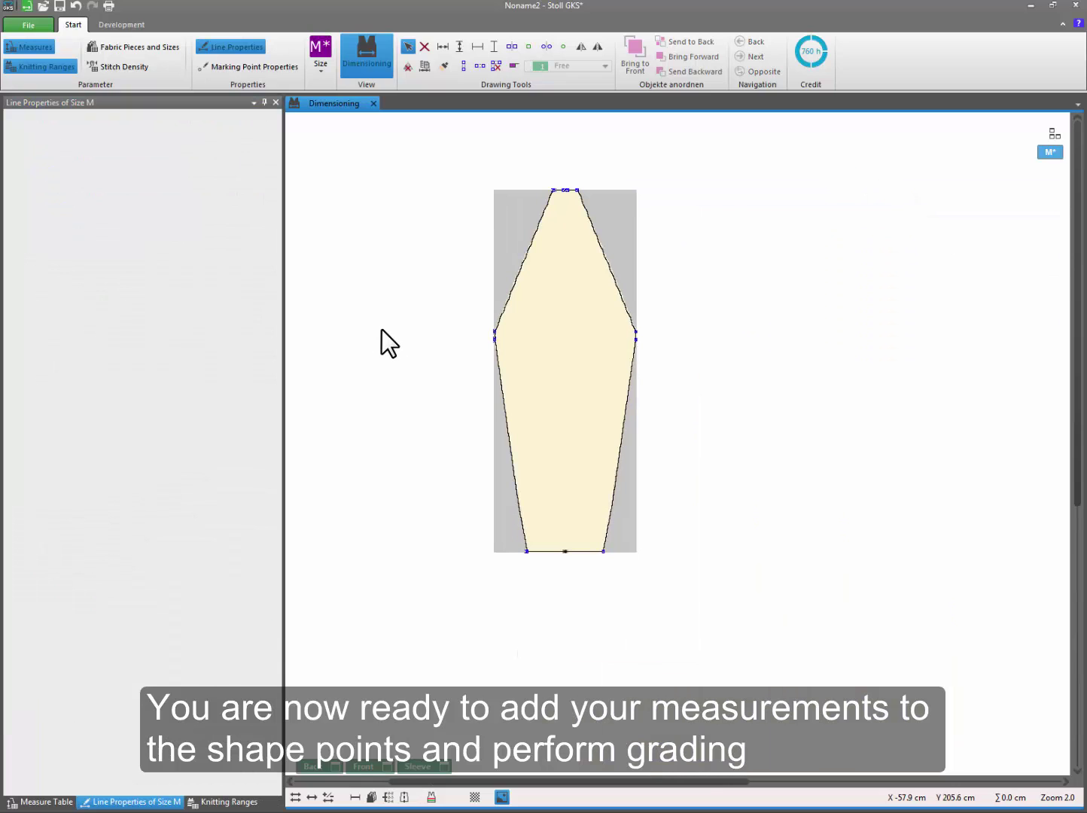